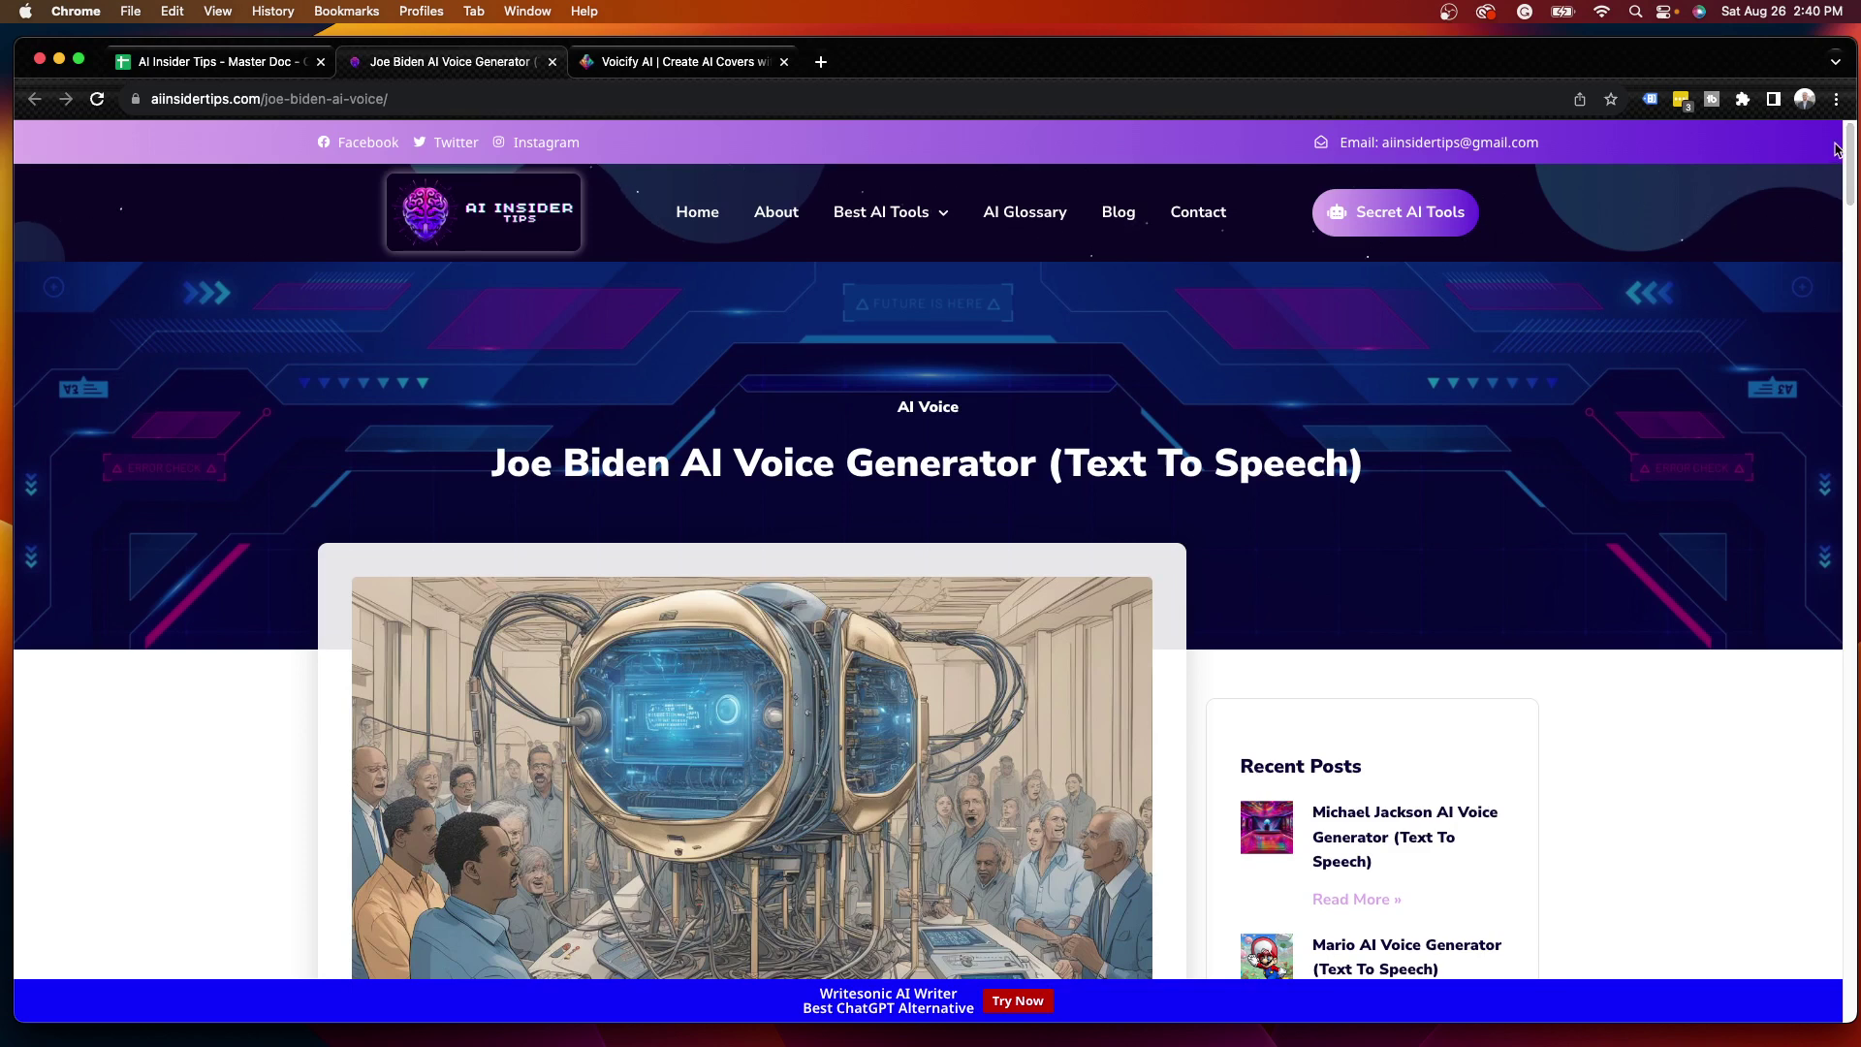
- Scroll through the Joe Biden AI Voice Generator article down to its FAQ section
{"action": "scroll", "coordinate": [1848, 150], "scroll_direction": "down", "scroll_amount": 1}
{"action": "mouse_move", "coordinate": [1848, 150]}
{"action": "left_mouse_down"}
{"action": "mouse_move", "coordinate": [1841, 230]}
{"action": "mouse_move", "coordinate": [1853, 145]}
{"action": "left_mouse_up"}
{"action": "mouse_move", "coordinate": [1852, 126]}
{"action": "left_mouse_down"}
{"action": "mouse_move", "coordinate": [1853, 772]}
{"action": "mouse_move", "coordinate": [1840, 137]}
{"action": "left_mouse_up"}
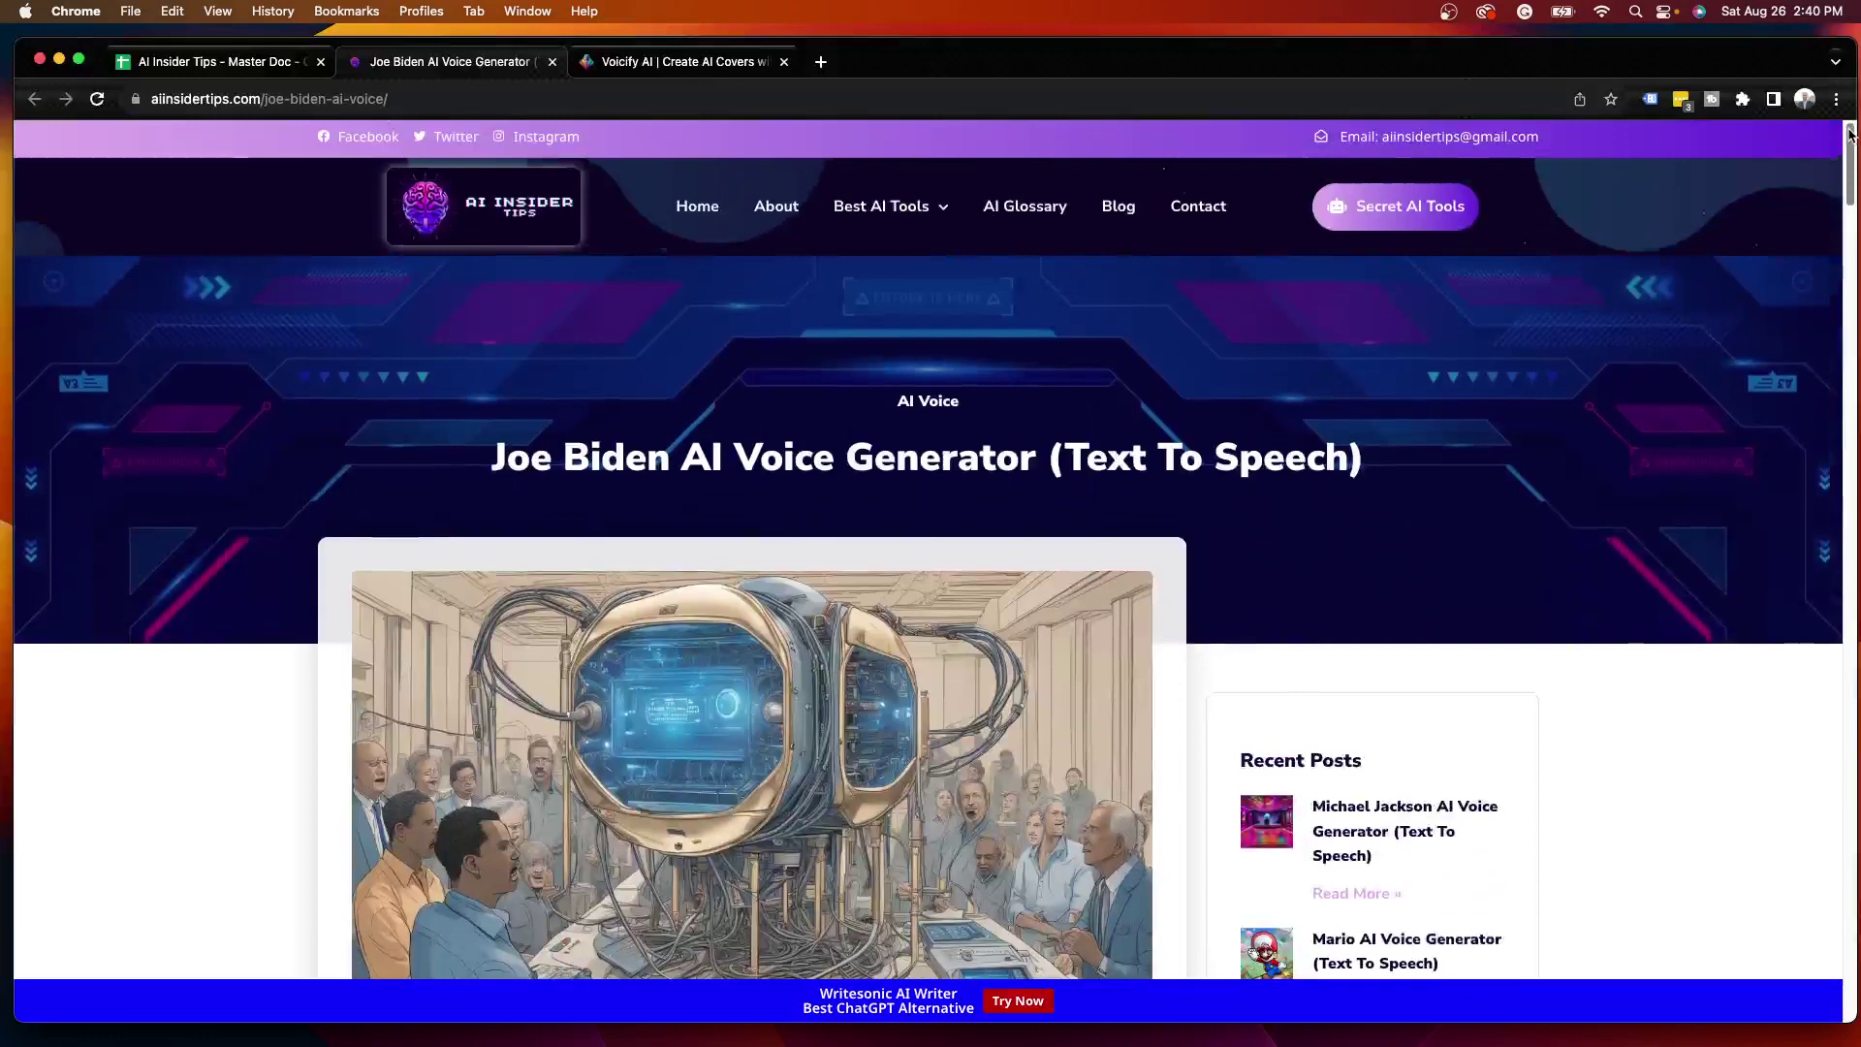
- Switch to the Voicify AI tab to bring up its home page
{"action": "left_click", "coordinate": [658, 64]}
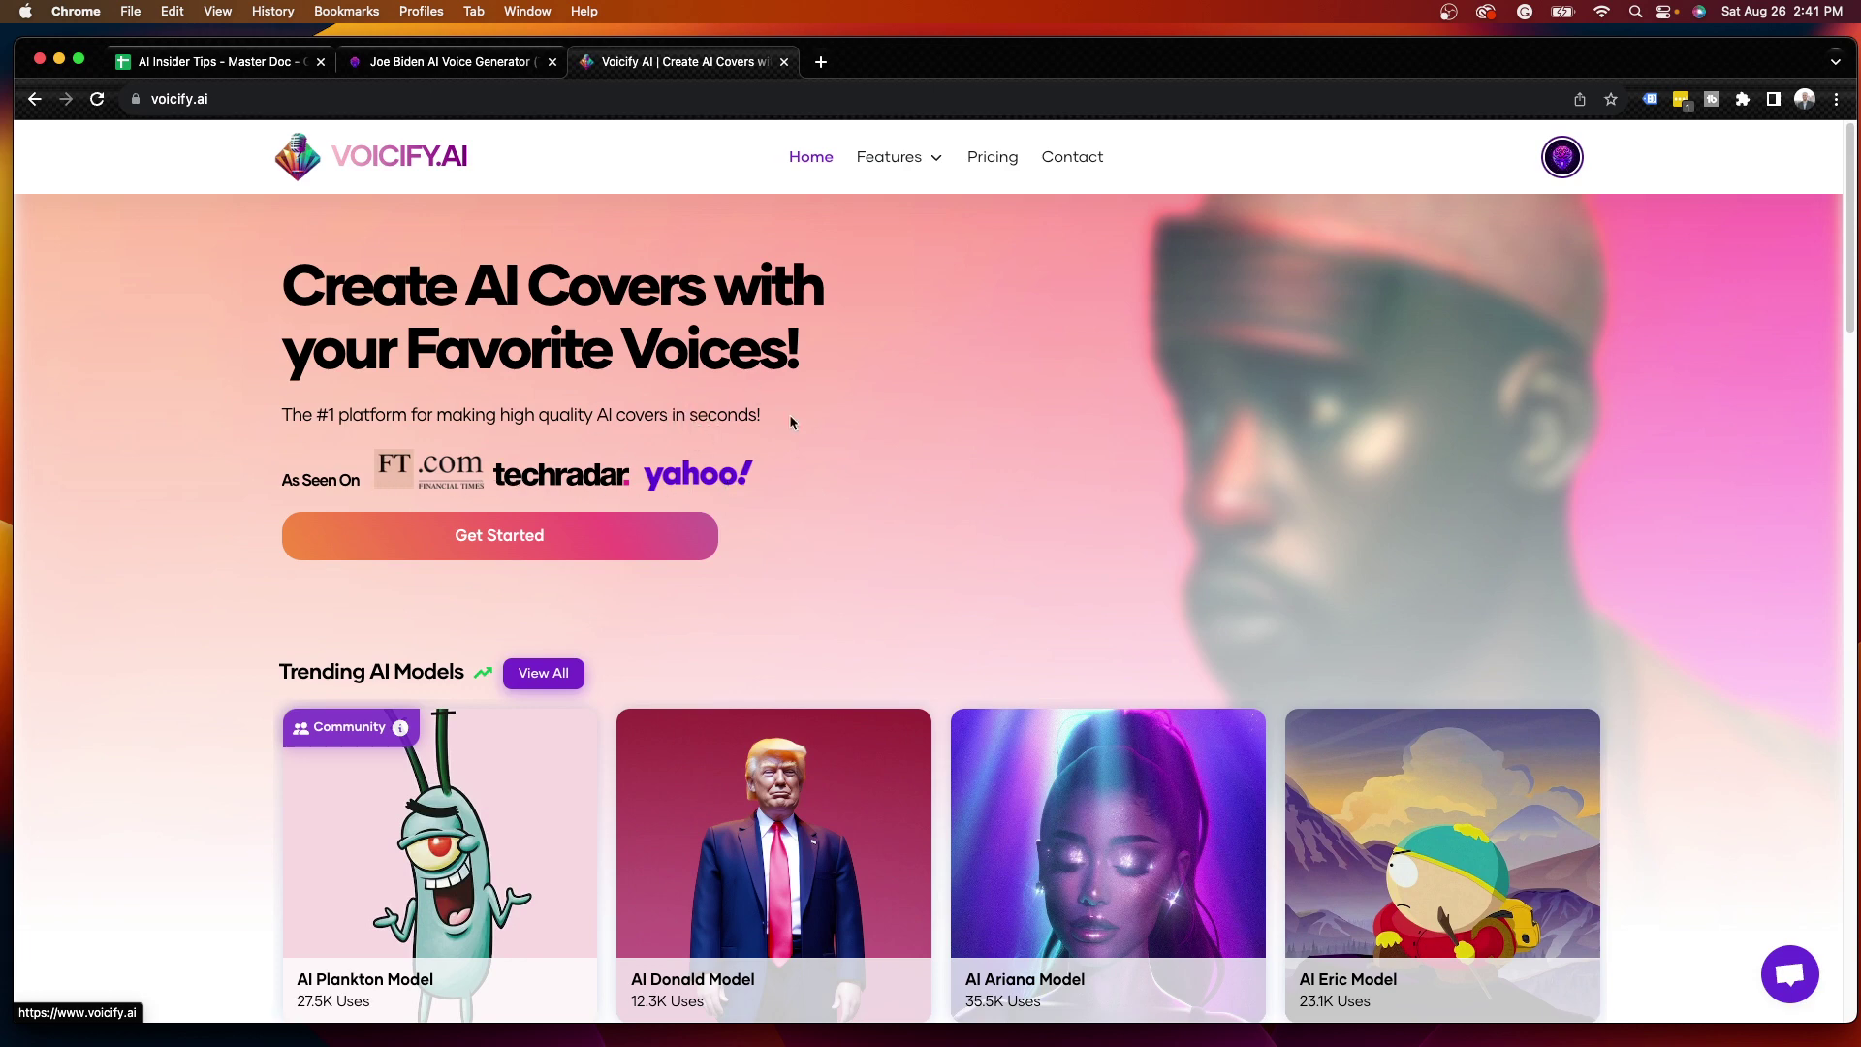
{"action": "left_click", "coordinate": [991, 158]}
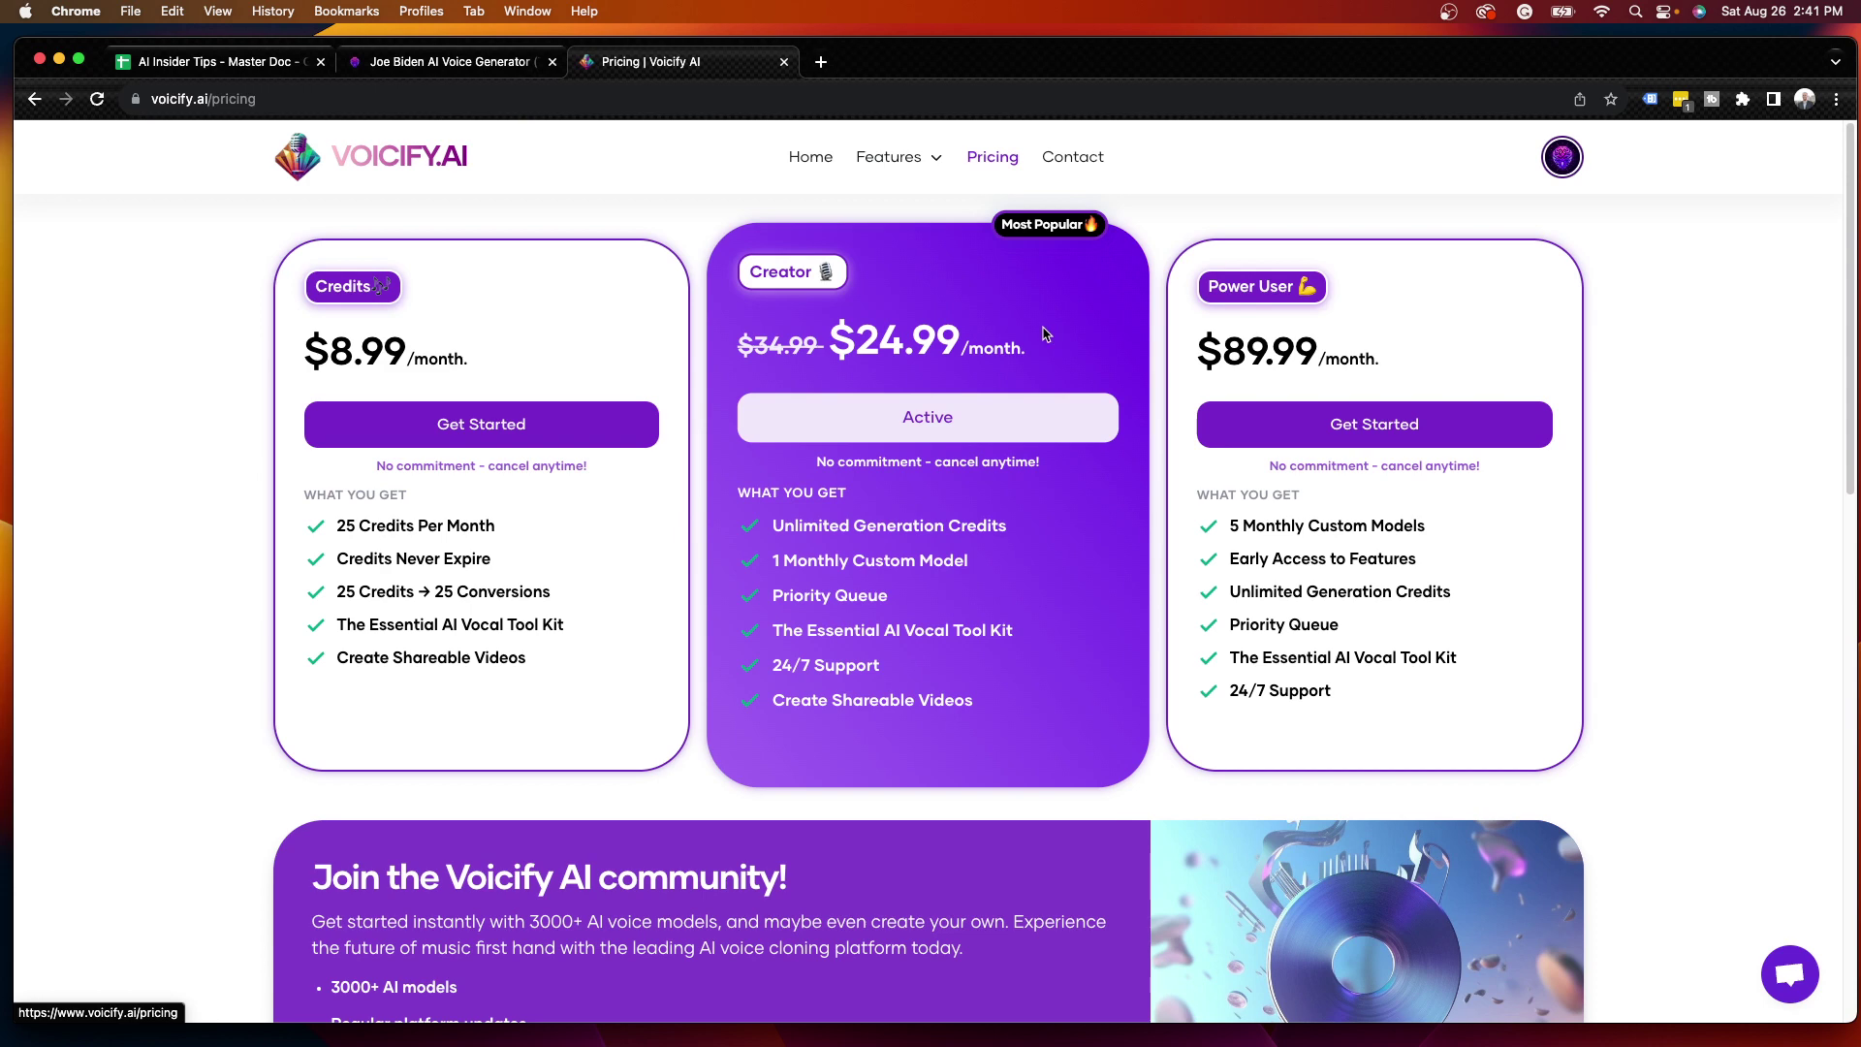
- Search the Features > AI Models list for 'biden' to narrow it to AI Joe
{"action": "left_click", "coordinate": [911, 163]}
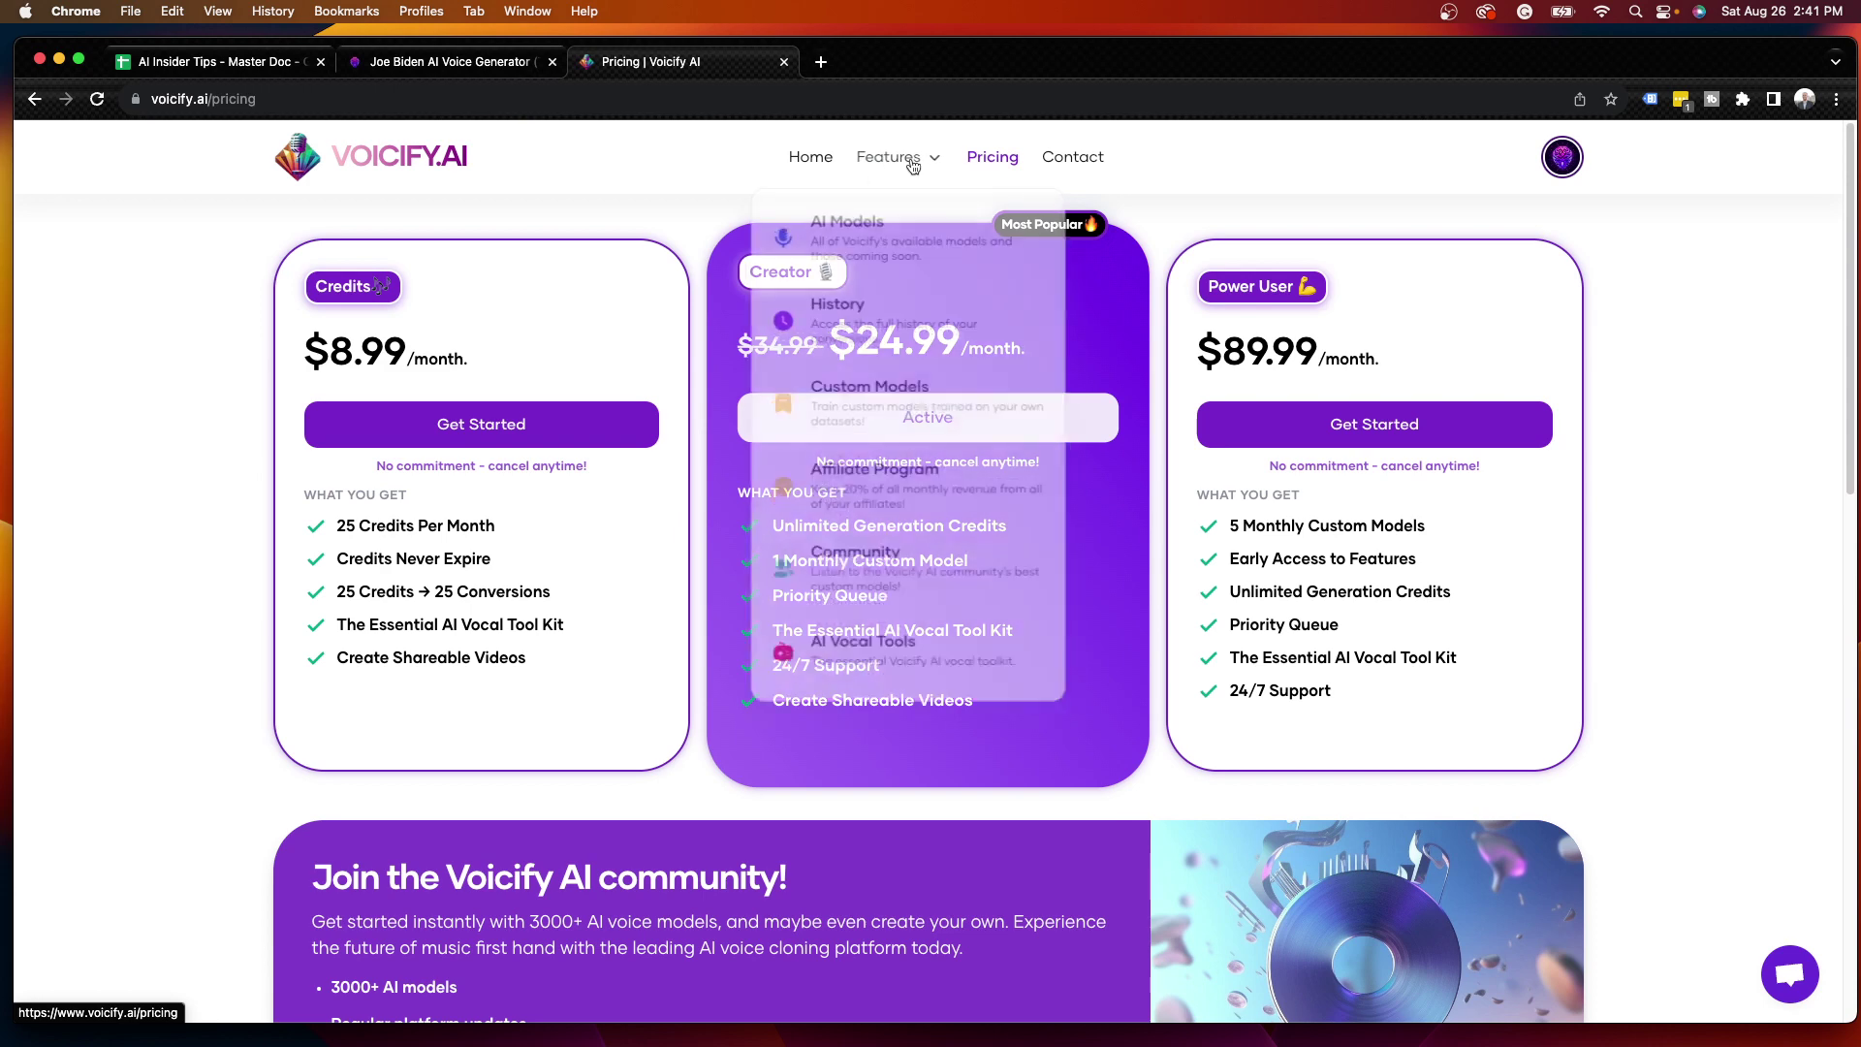
{"action": "left_click", "coordinate": [893, 237]}
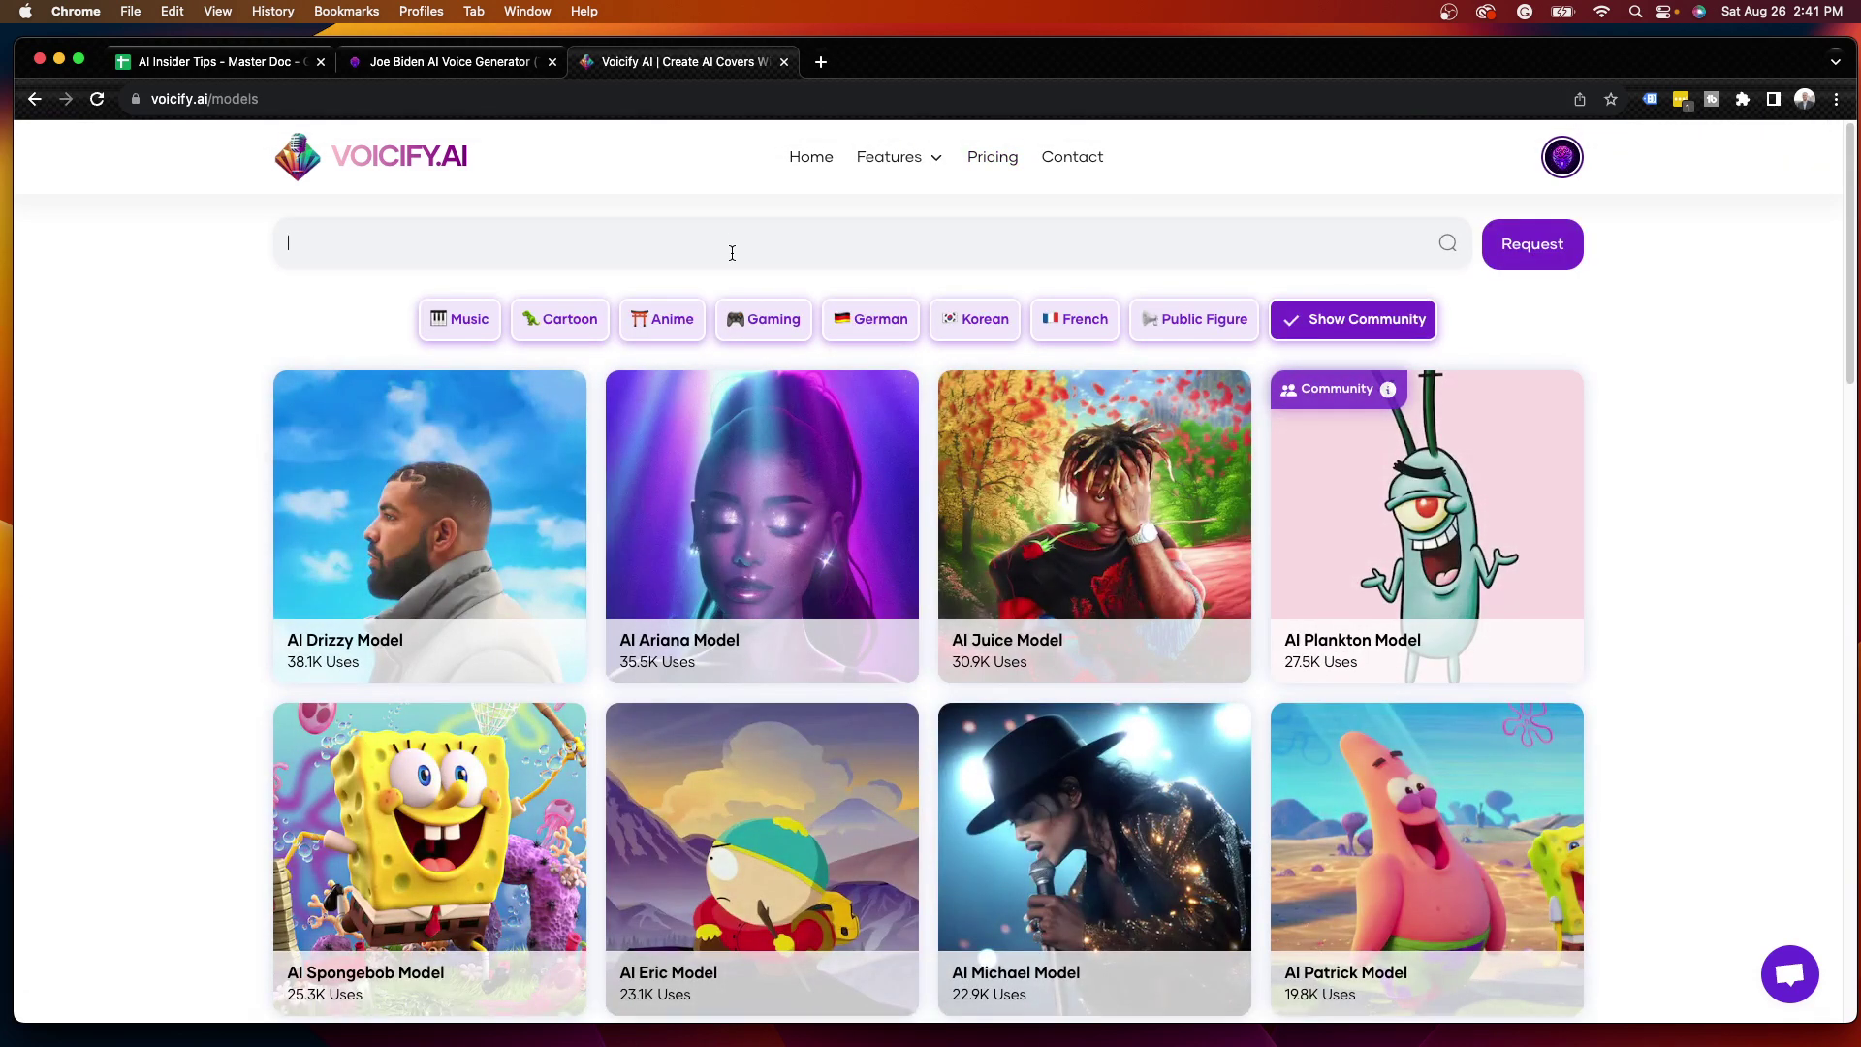
{"action": "type", "text": "biden"}
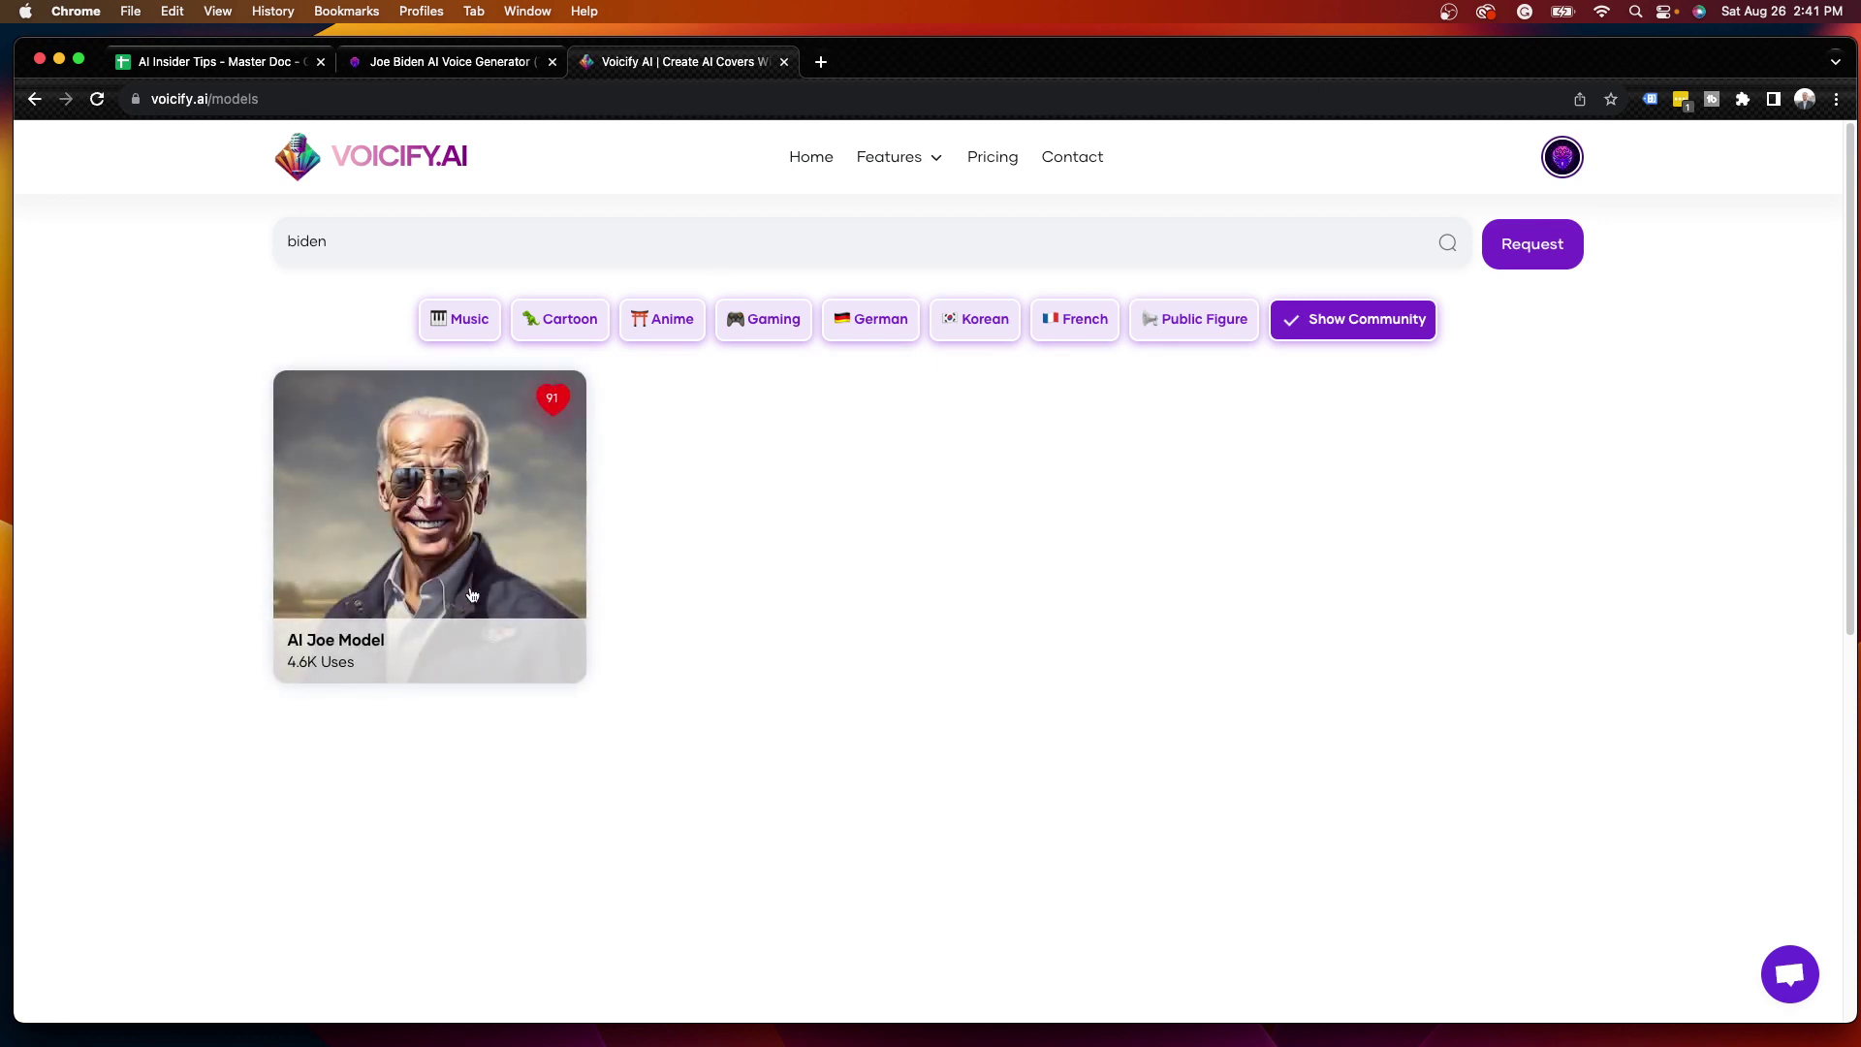
- Open the AI Joe Model page, like it, and review its model info
{"action": "left_click", "coordinate": [447, 470]}
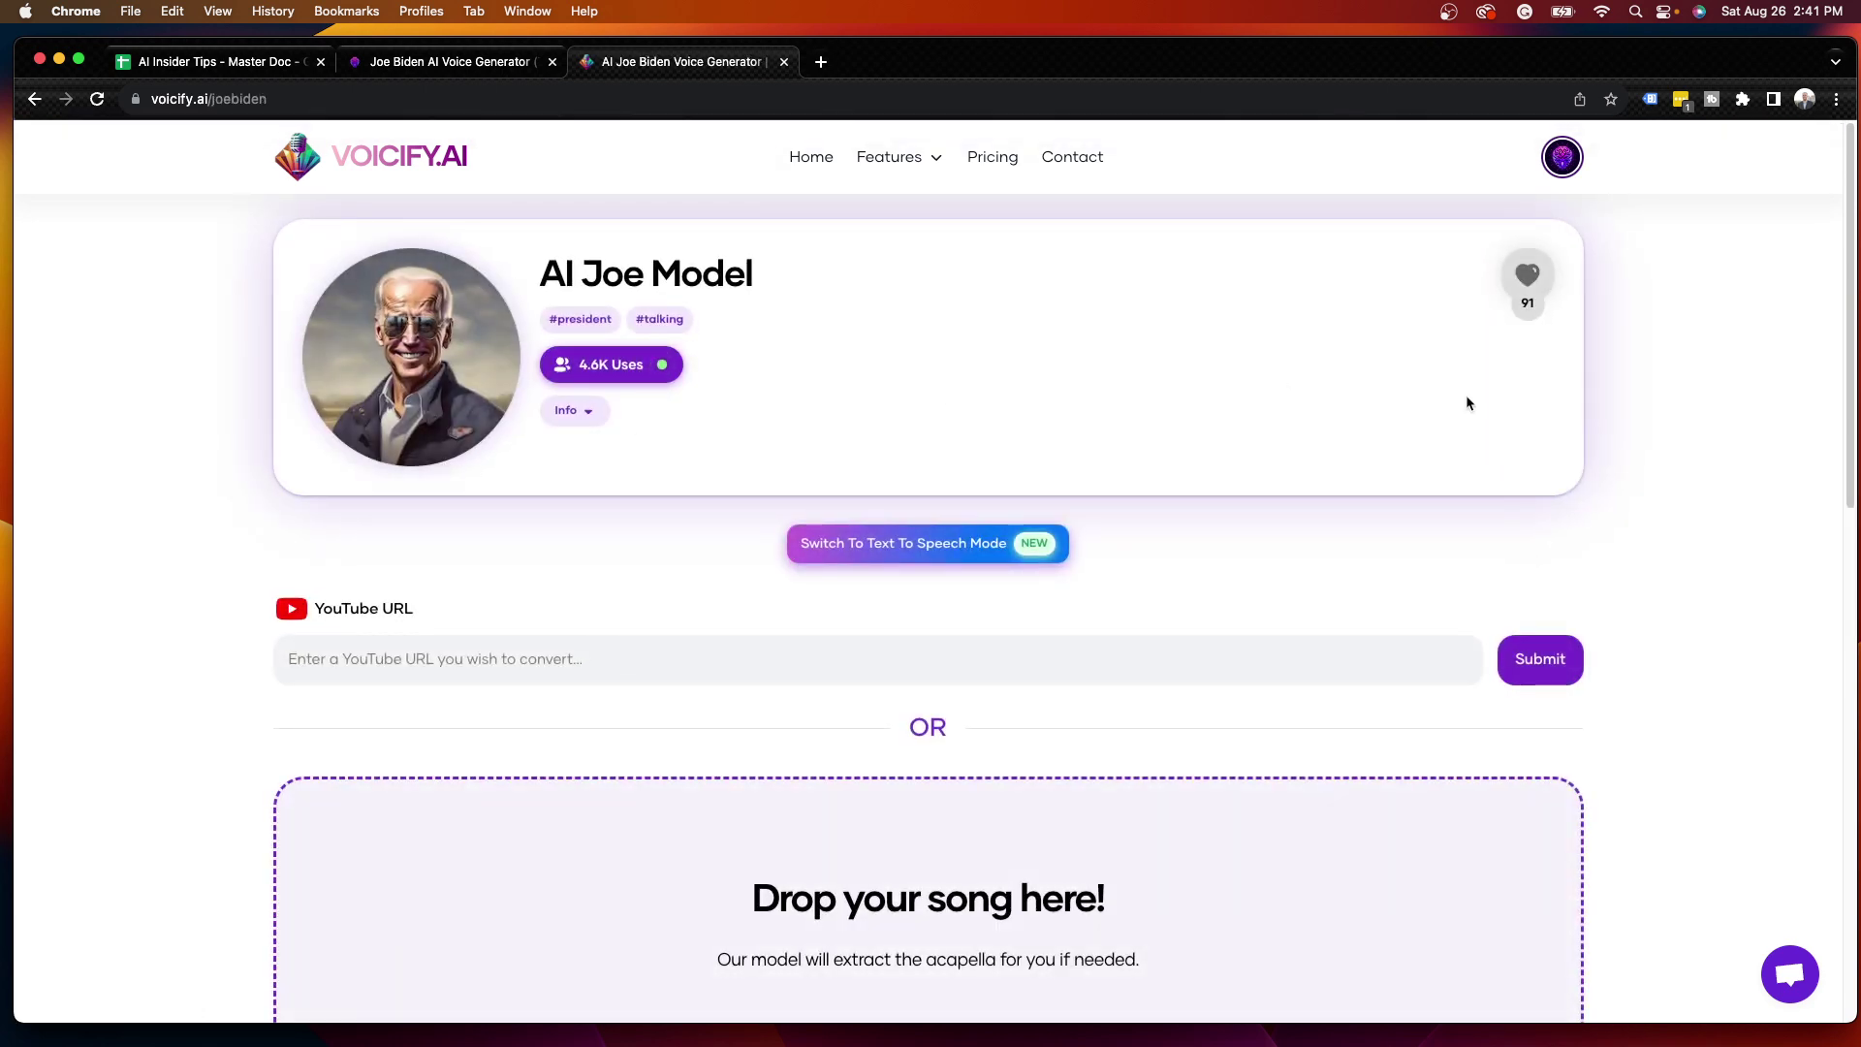
{"action": "left_click", "coordinate": [1530, 275]}
{"action": "left_click", "coordinate": [600, 412]}
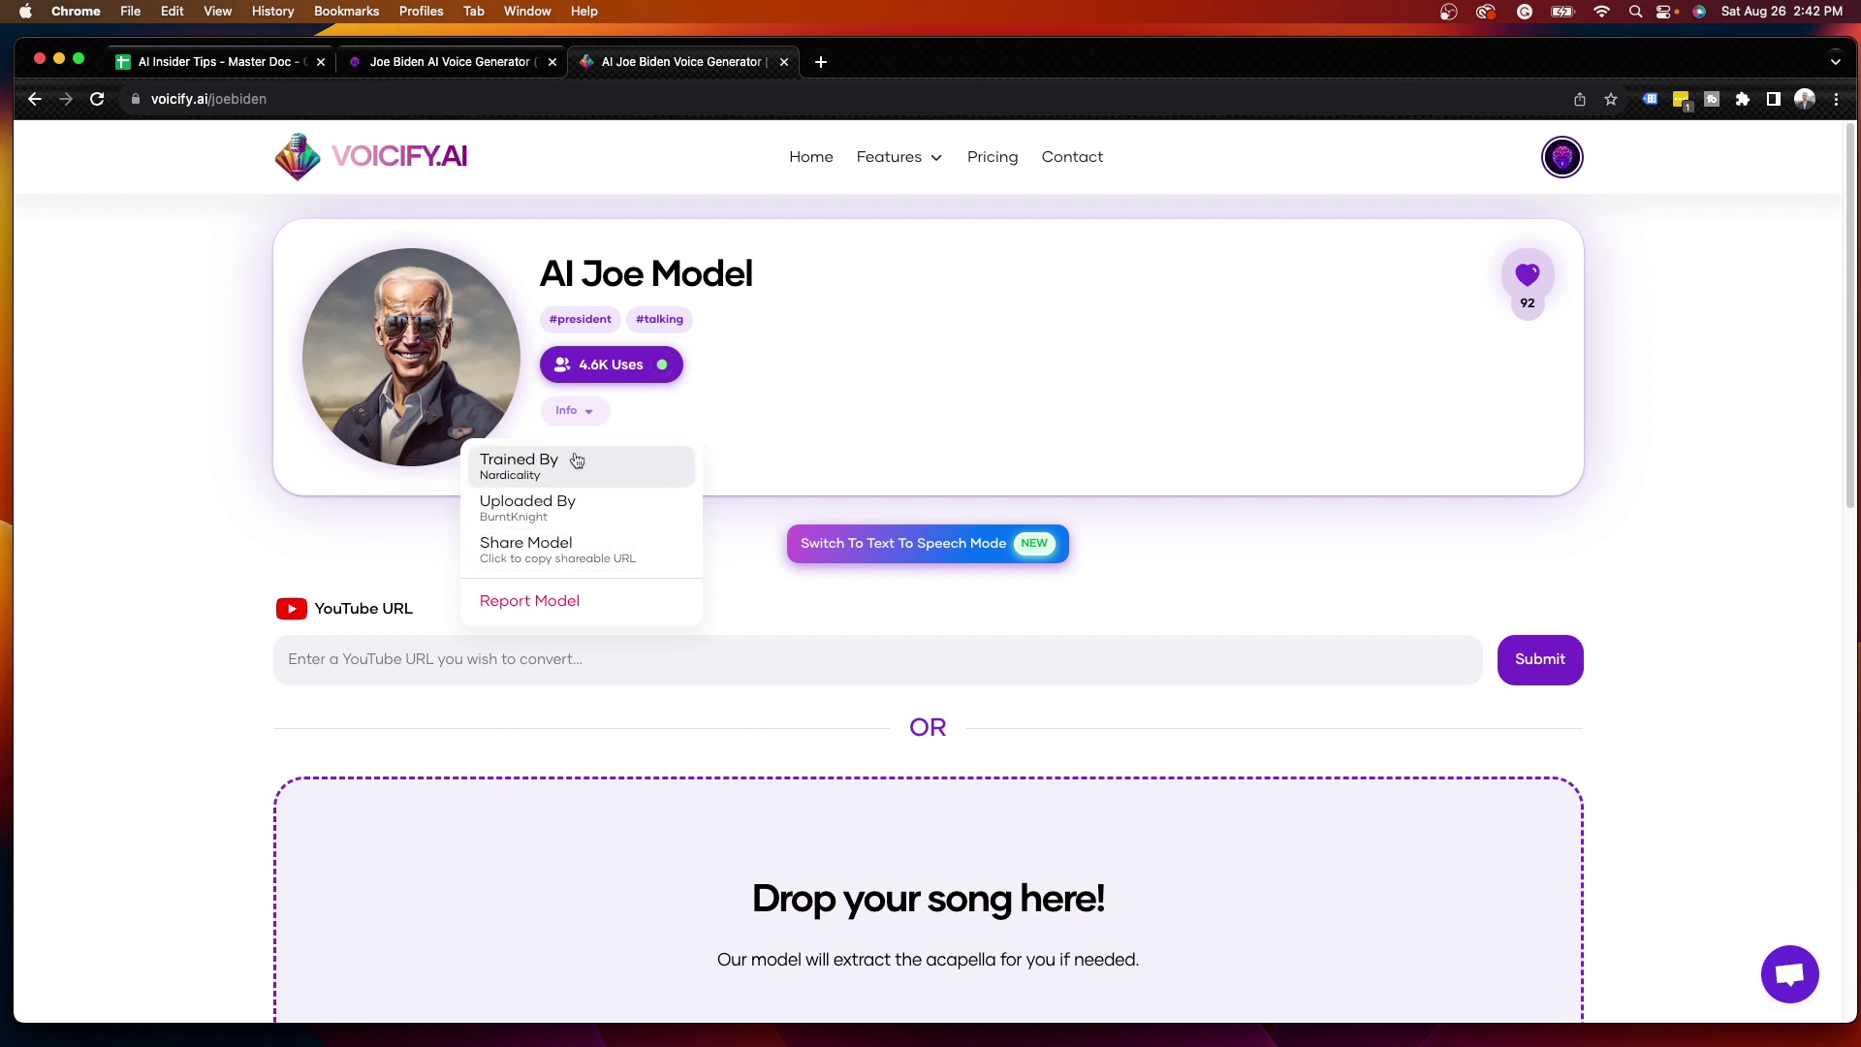
{"action": "left_click", "coordinate": [781, 431]}
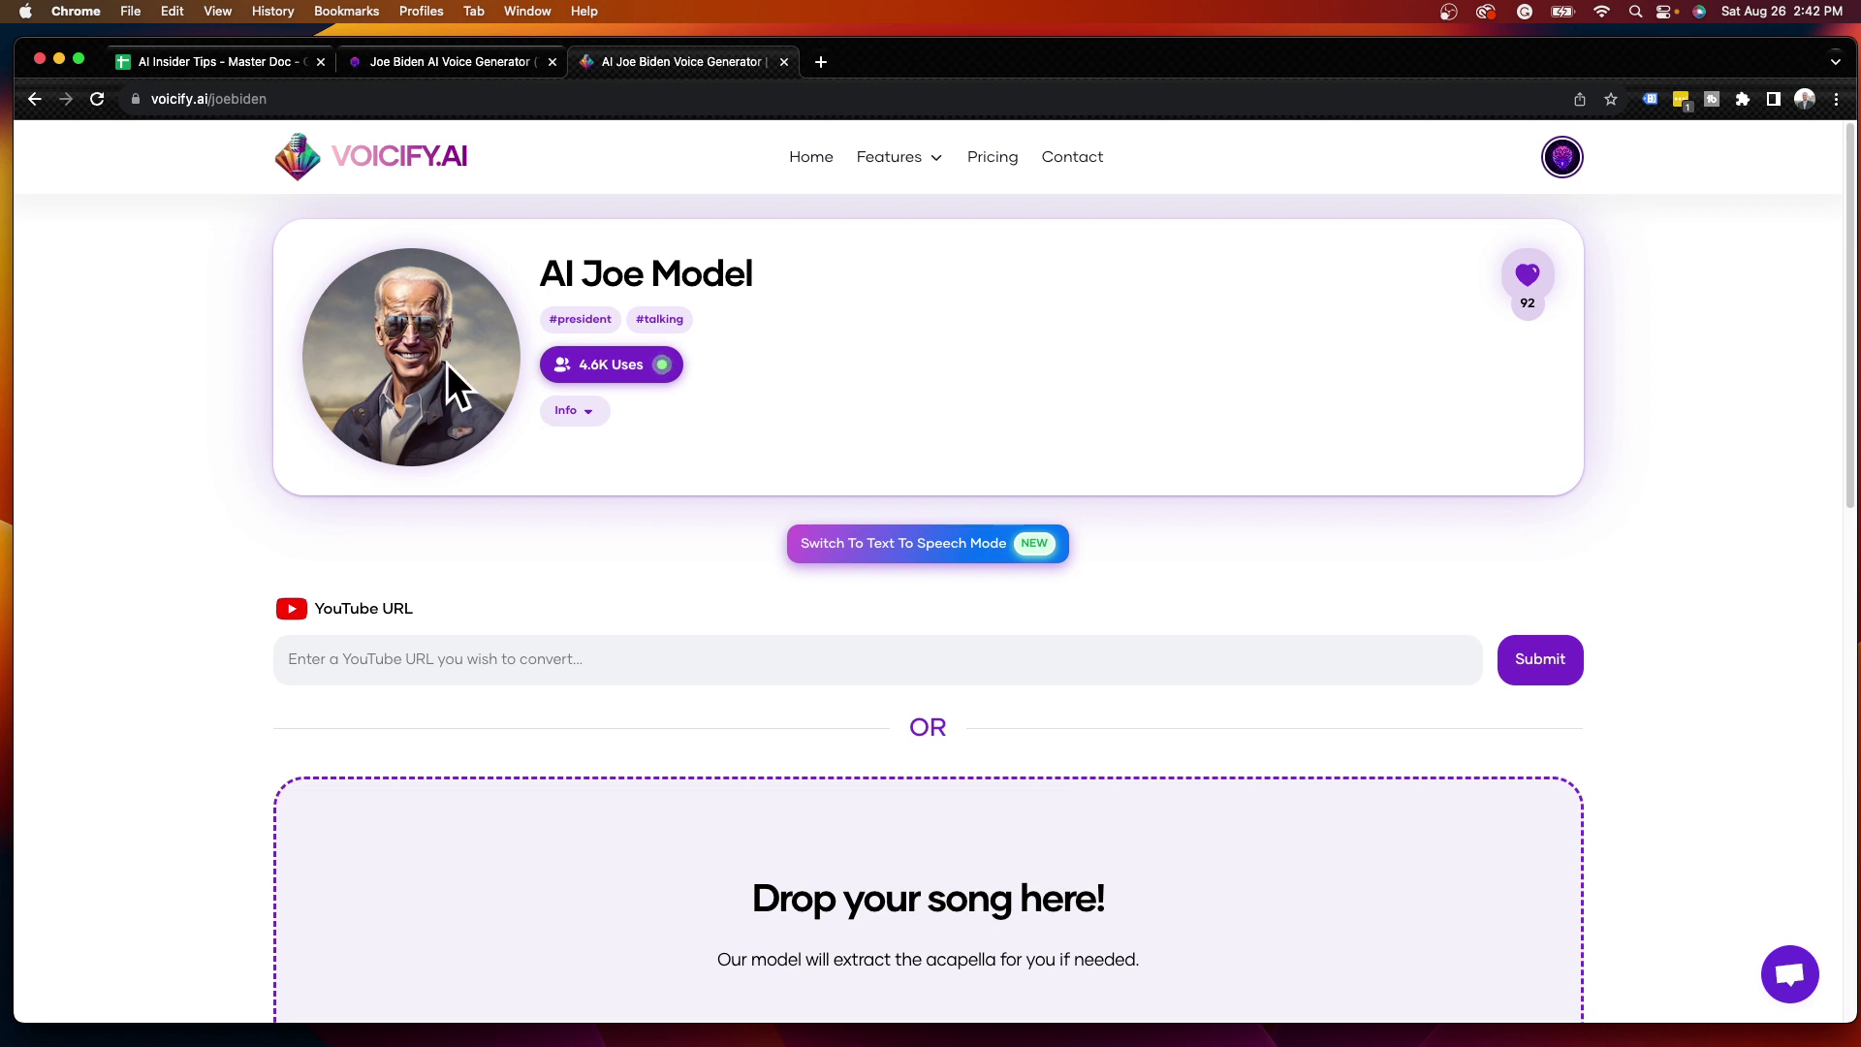
{"action": "scroll", "coordinate": [1818, 432], "scroll_direction": "down", "scroll_amount": 4}
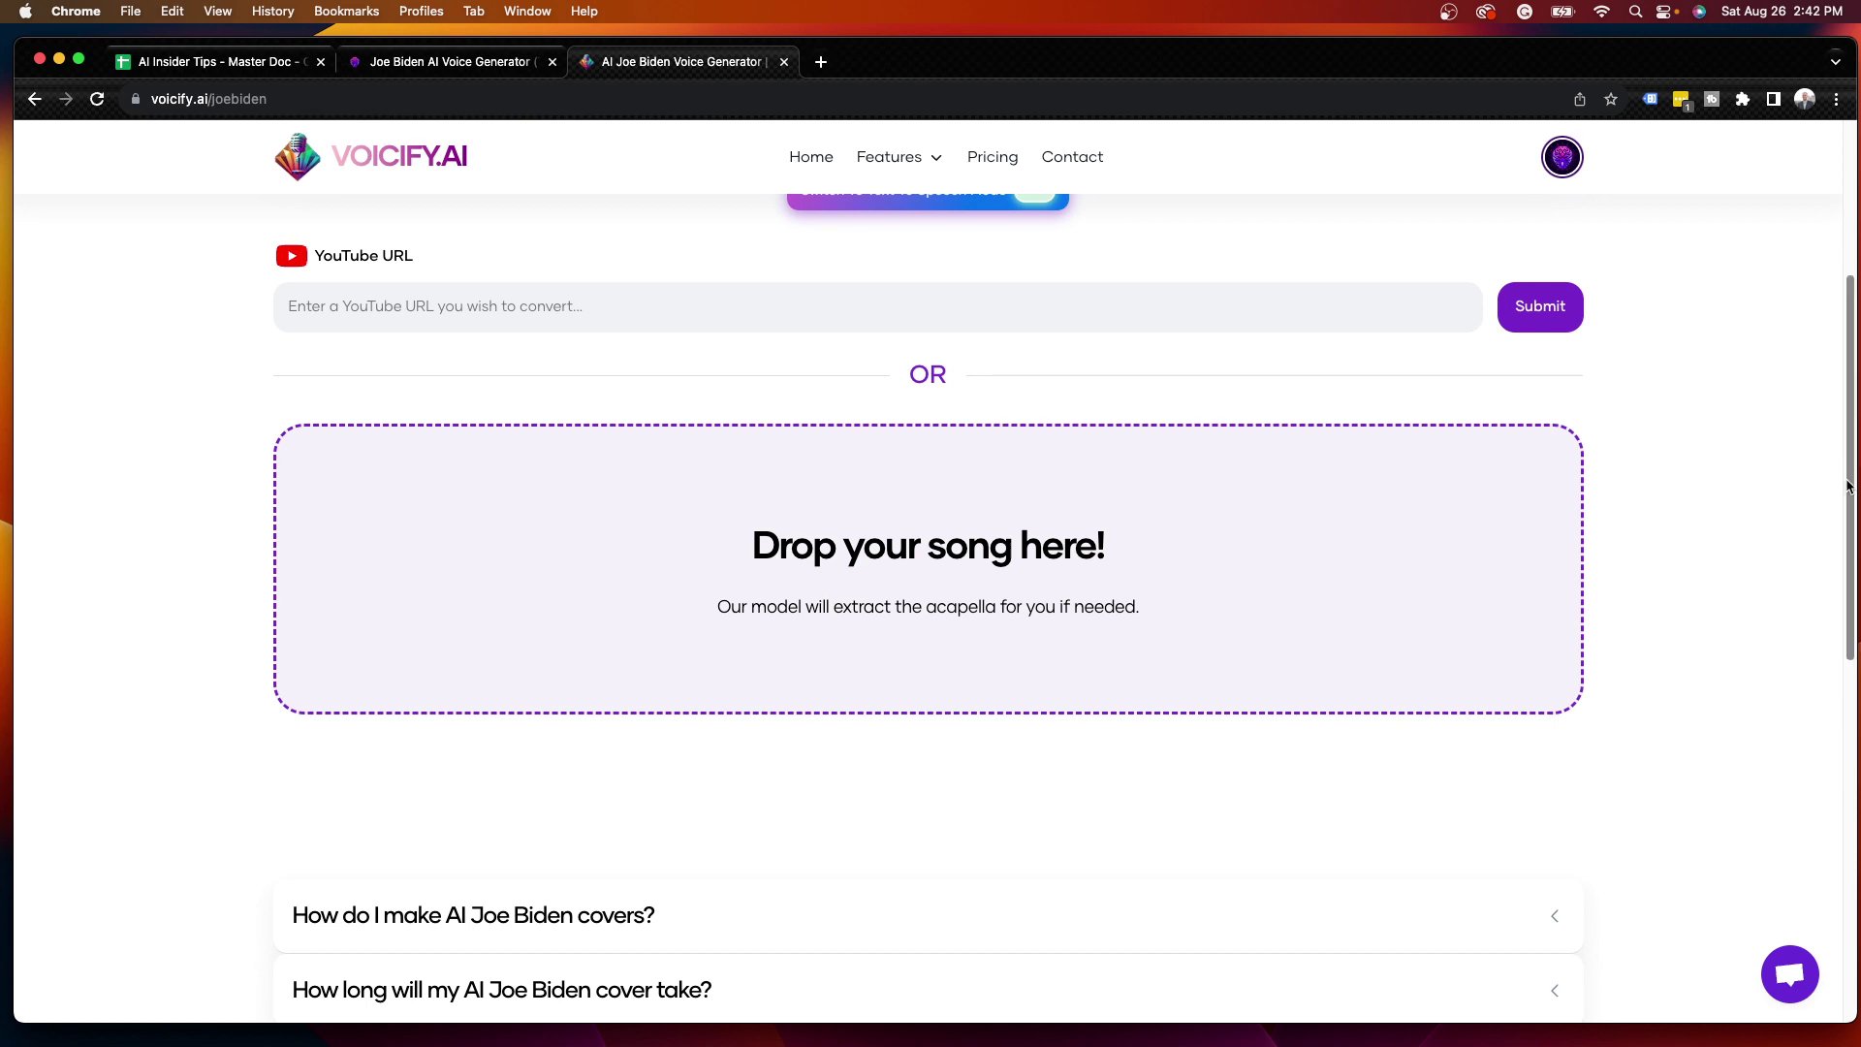
{"action": "left_click_drag", "start_coordinate": [1844, 483], "coordinate": [1810, 266]}
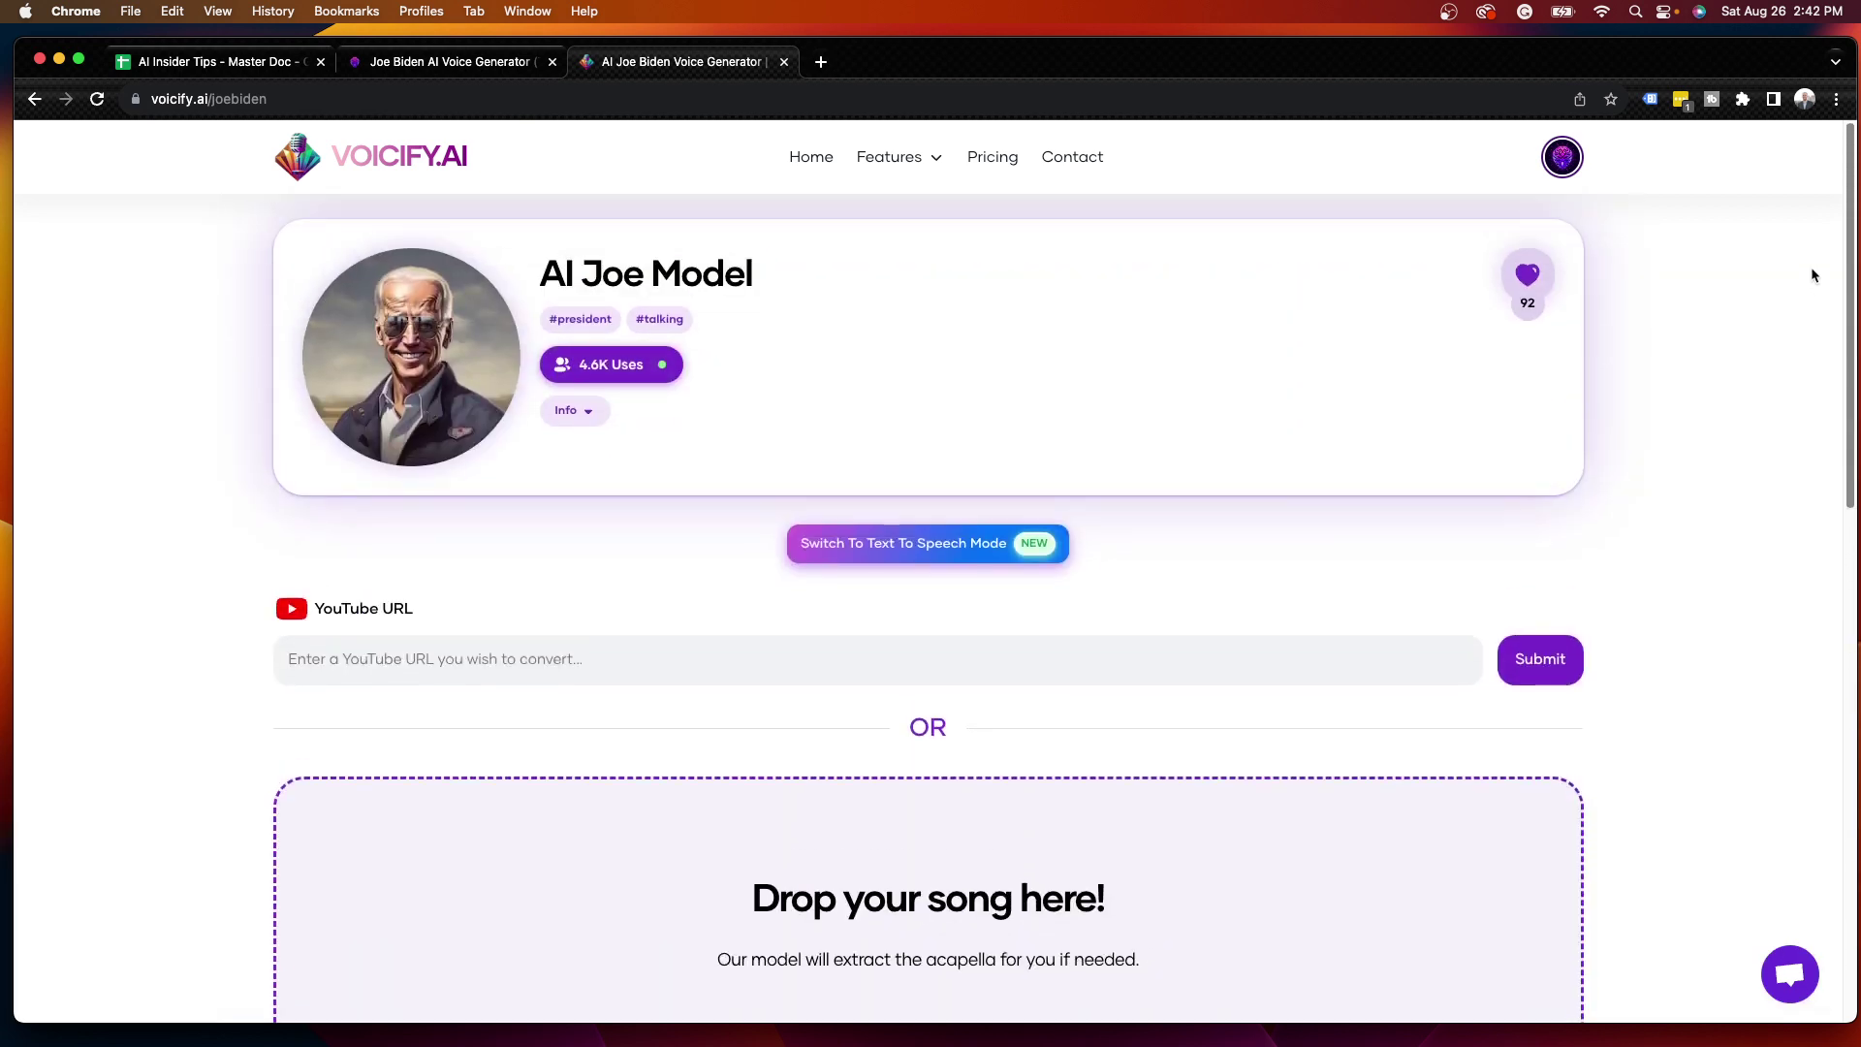
- Switch AI Joe to text-to-speech mode and type a thank-you greeting to viewers
{"action": "left_click", "coordinate": [897, 549]}
{"action": "left_click", "coordinate": [638, 675]}
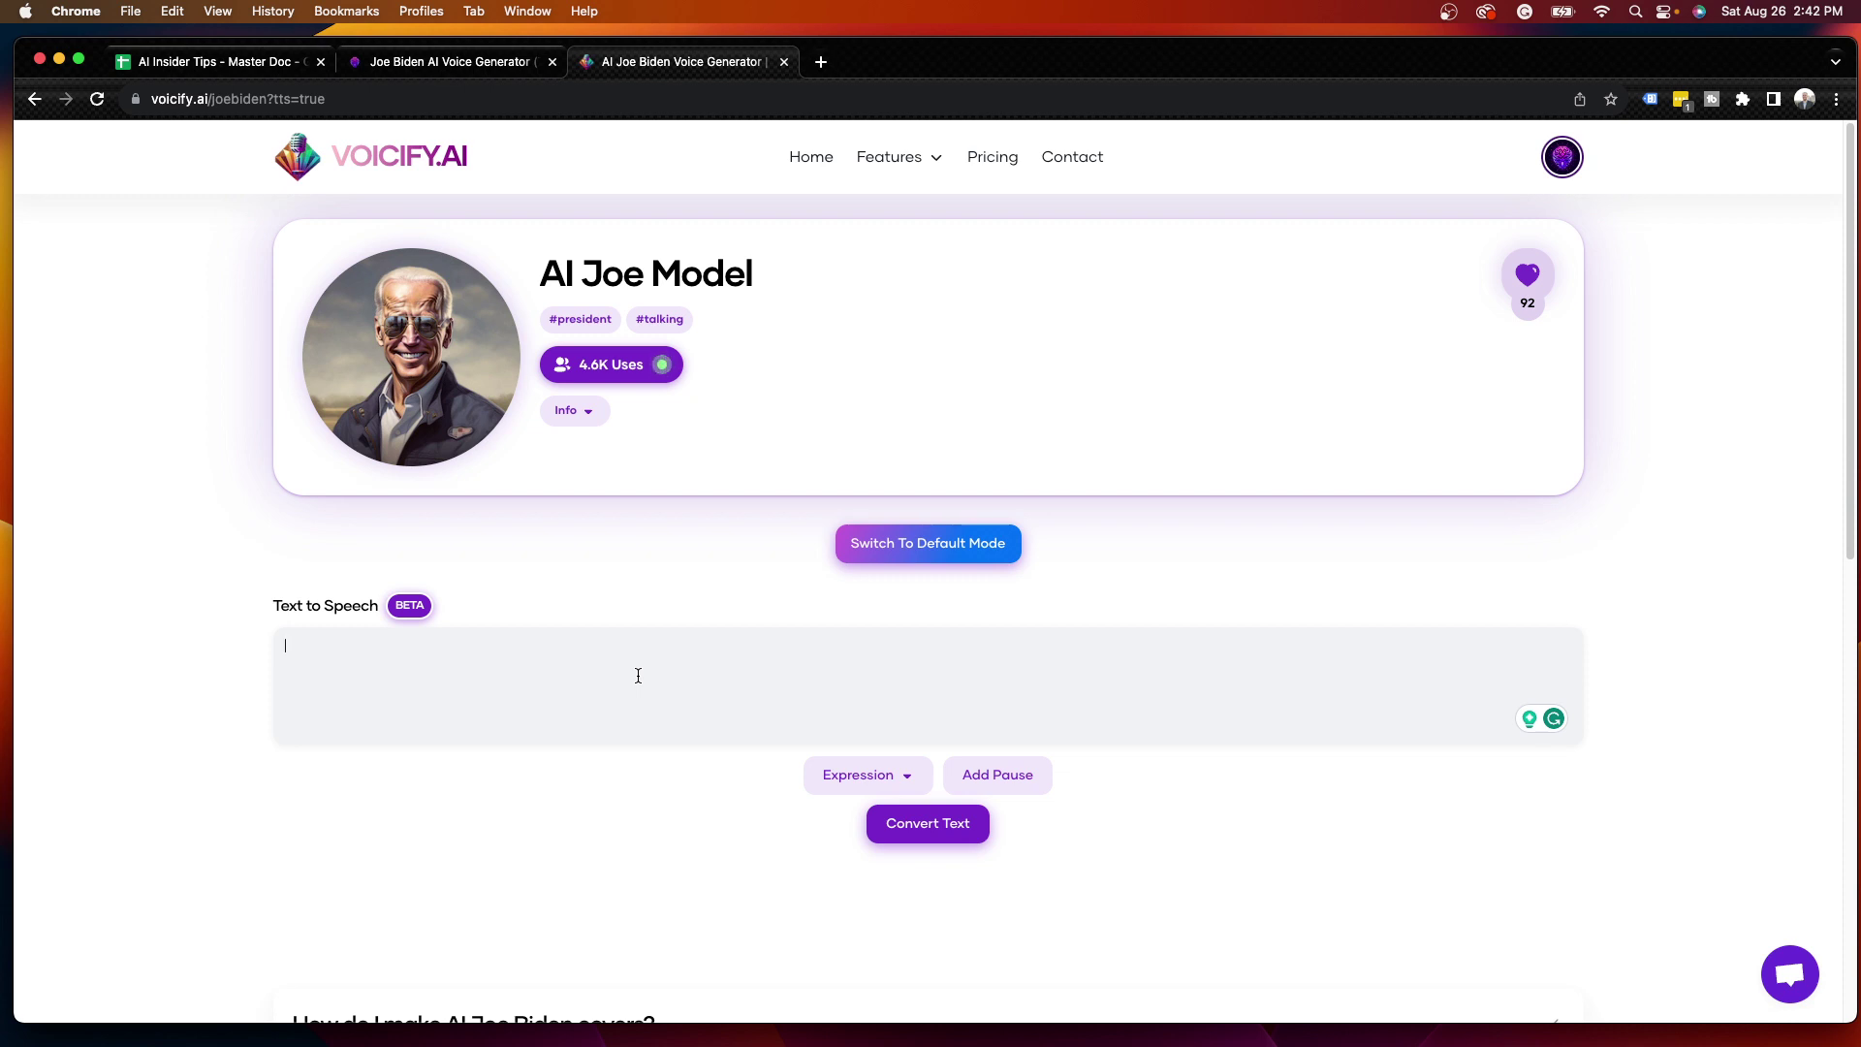
{"action": "type", "text": "Hi n"}
{"action": "type", "text": "y name is Ryan with AI Insider Tips! I ap"}
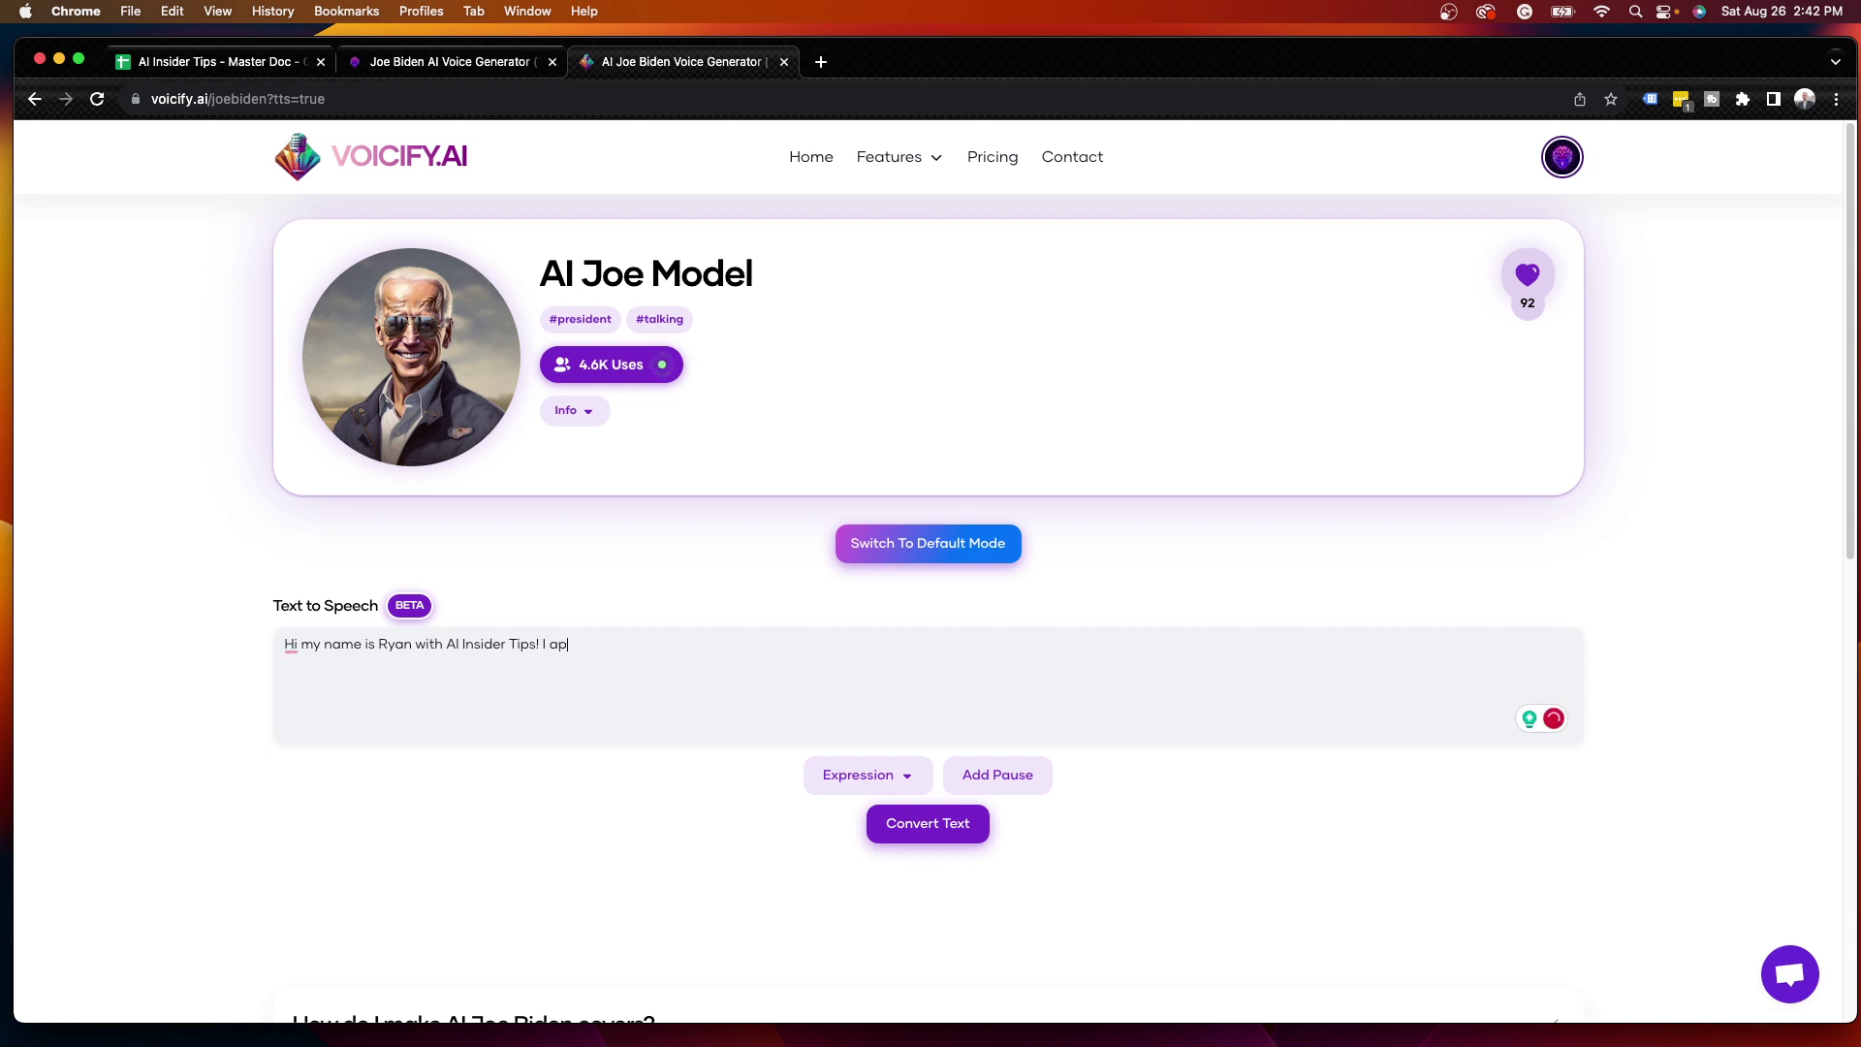
{"action": "type", "text": "recaite all of you for watching this vod"}
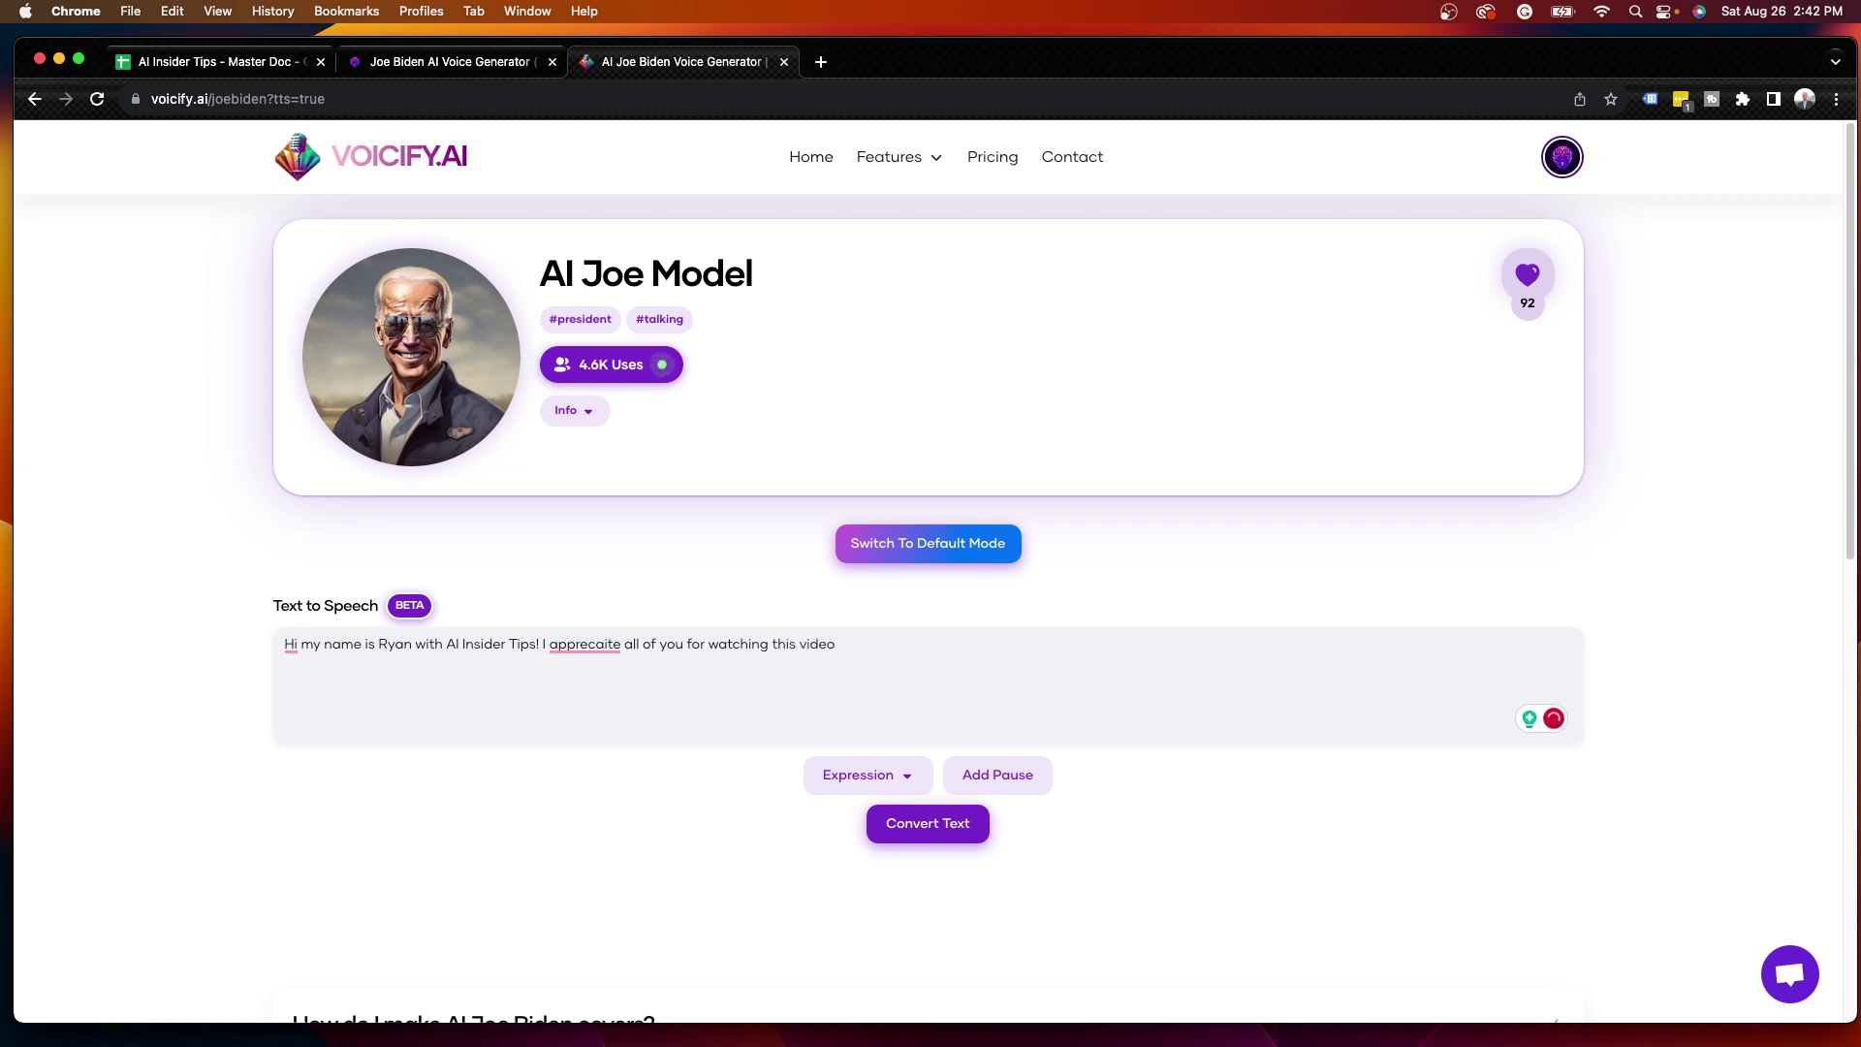
{"action": "type", "text": "eo. Thank you!"}
- Correct the misspelled word to 'appreciate' and look over the voice expression options
{"action": "left_click", "coordinate": [584, 654]}
{"action": "left_click", "coordinate": [596, 713]}
{"action": "left_click_drag", "start_coordinate": [314, 646], "coordinate": [893, 645]}
{"action": "left_click", "coordinate": [955, 653]}
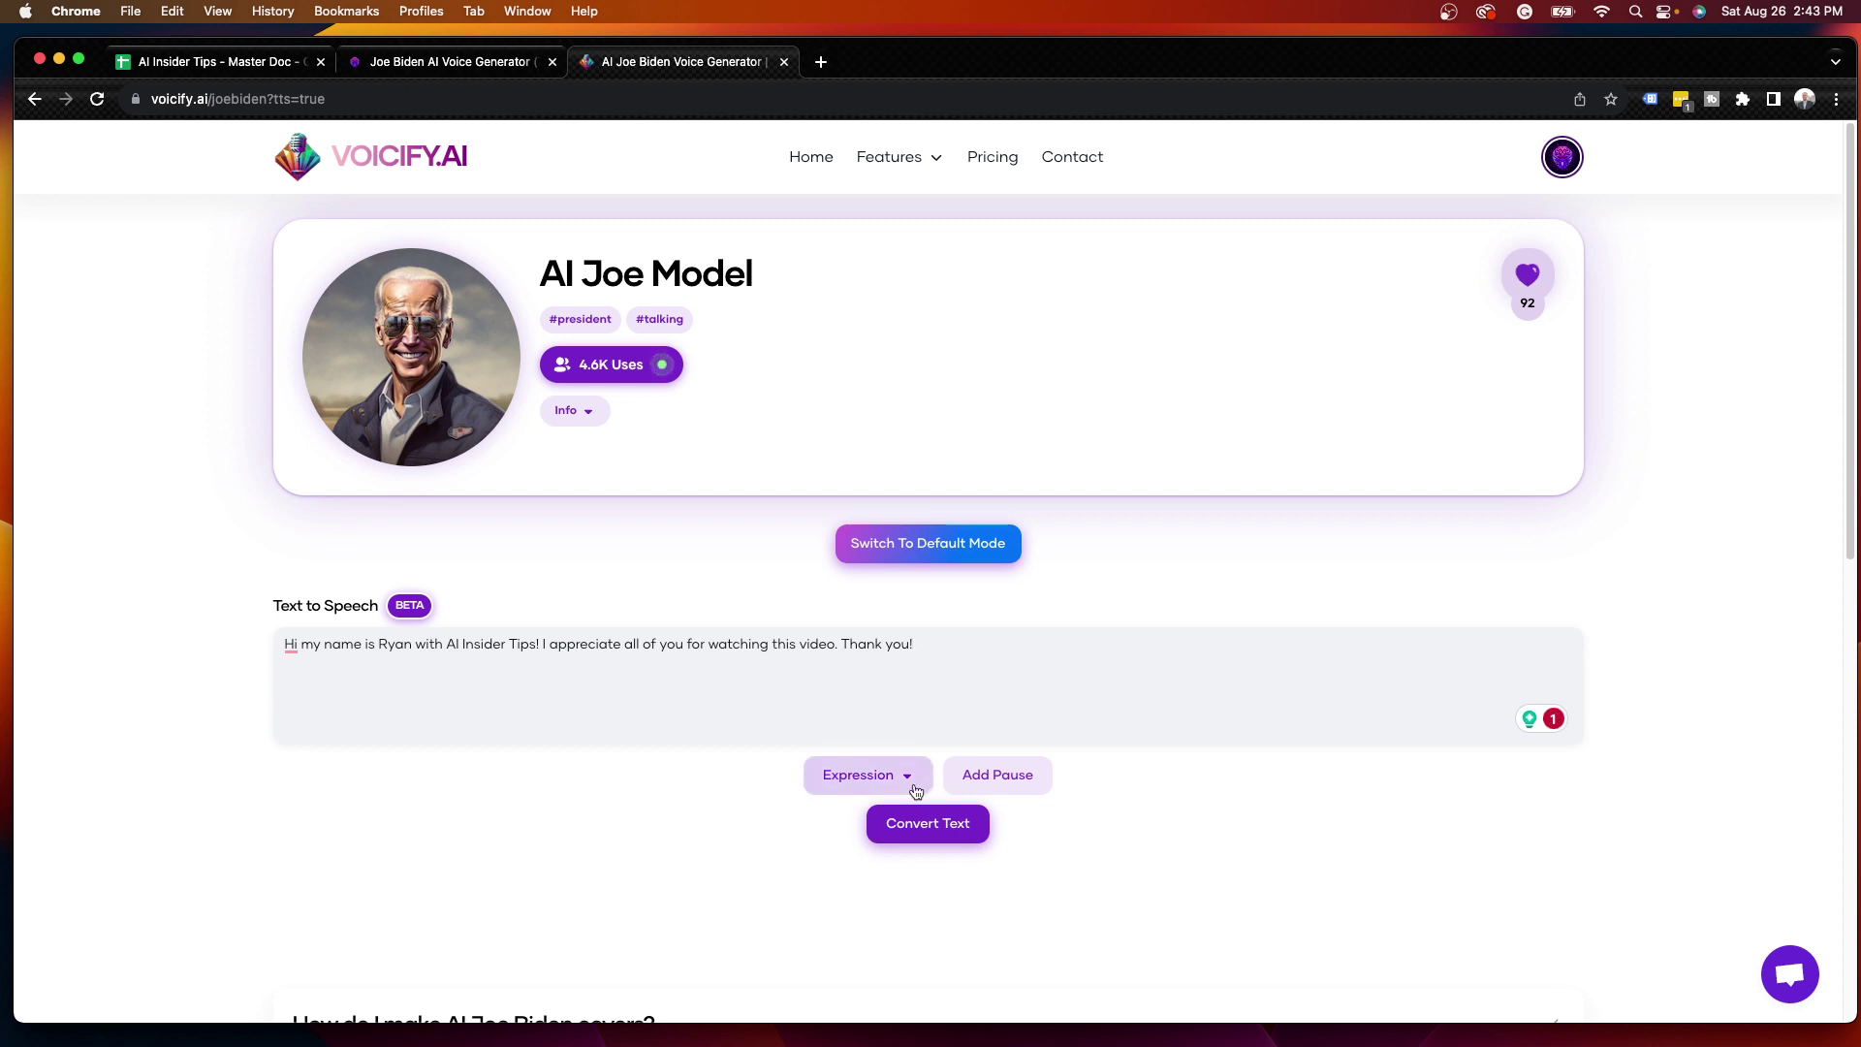
{"action": "left_click", "coordinate": [860, 775]}
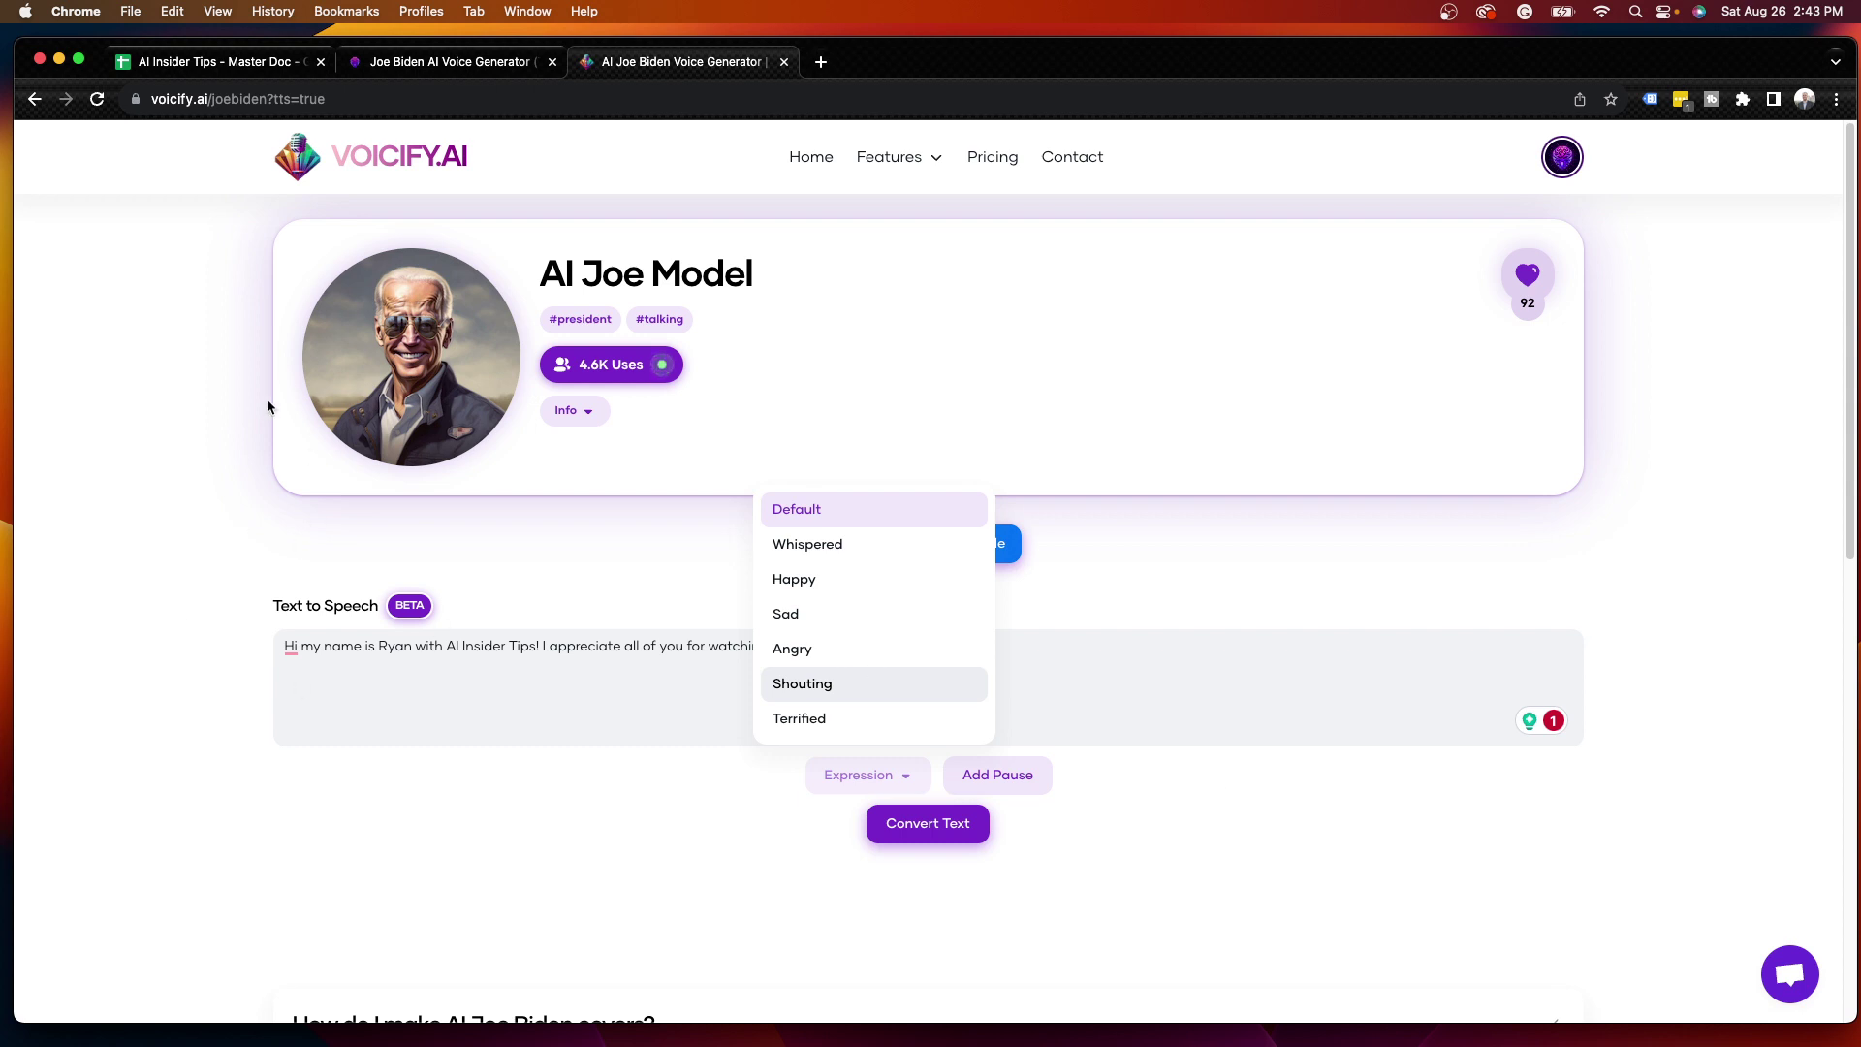
{"action": "left_click", "coordinate": [151, 427]}
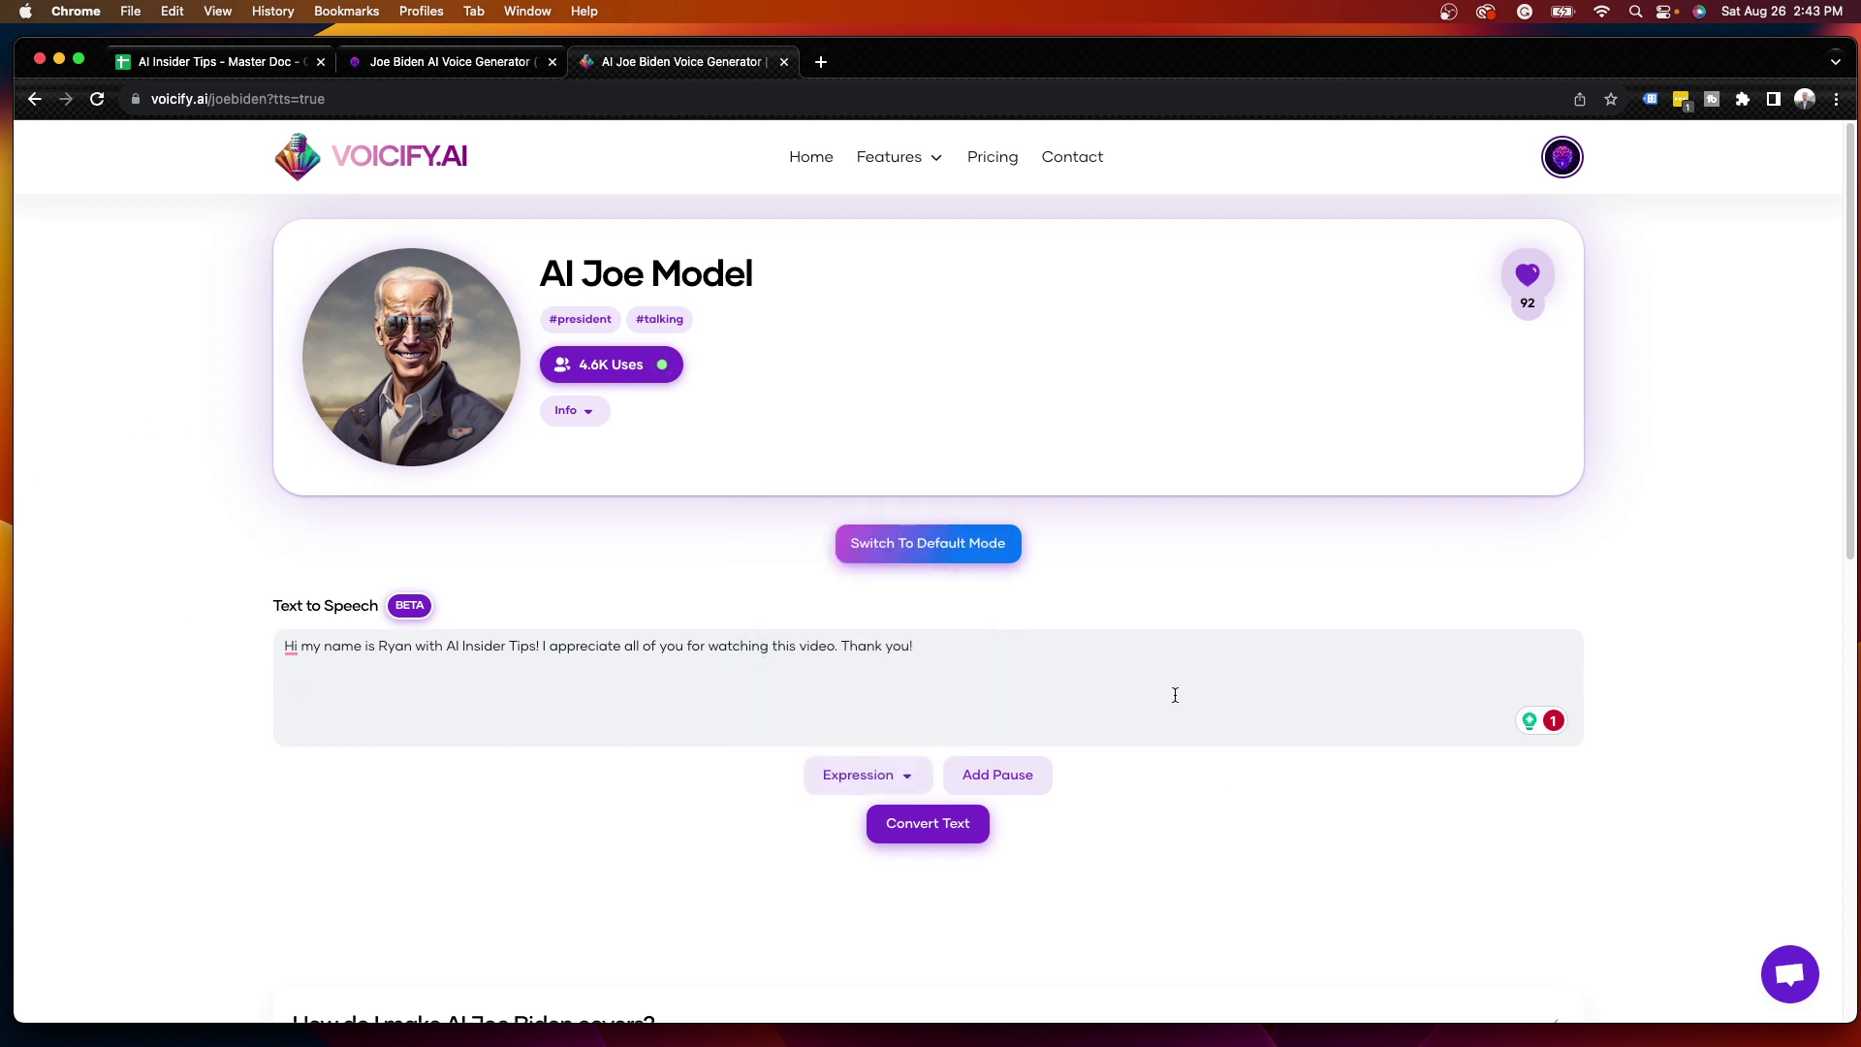
- Insert a 1-second pause right after 'Tips!' in the speech text
{"action": "left_click", "coordinate": [541, 644]}
{"action": "left_click", "coordinate": [997, 775]}
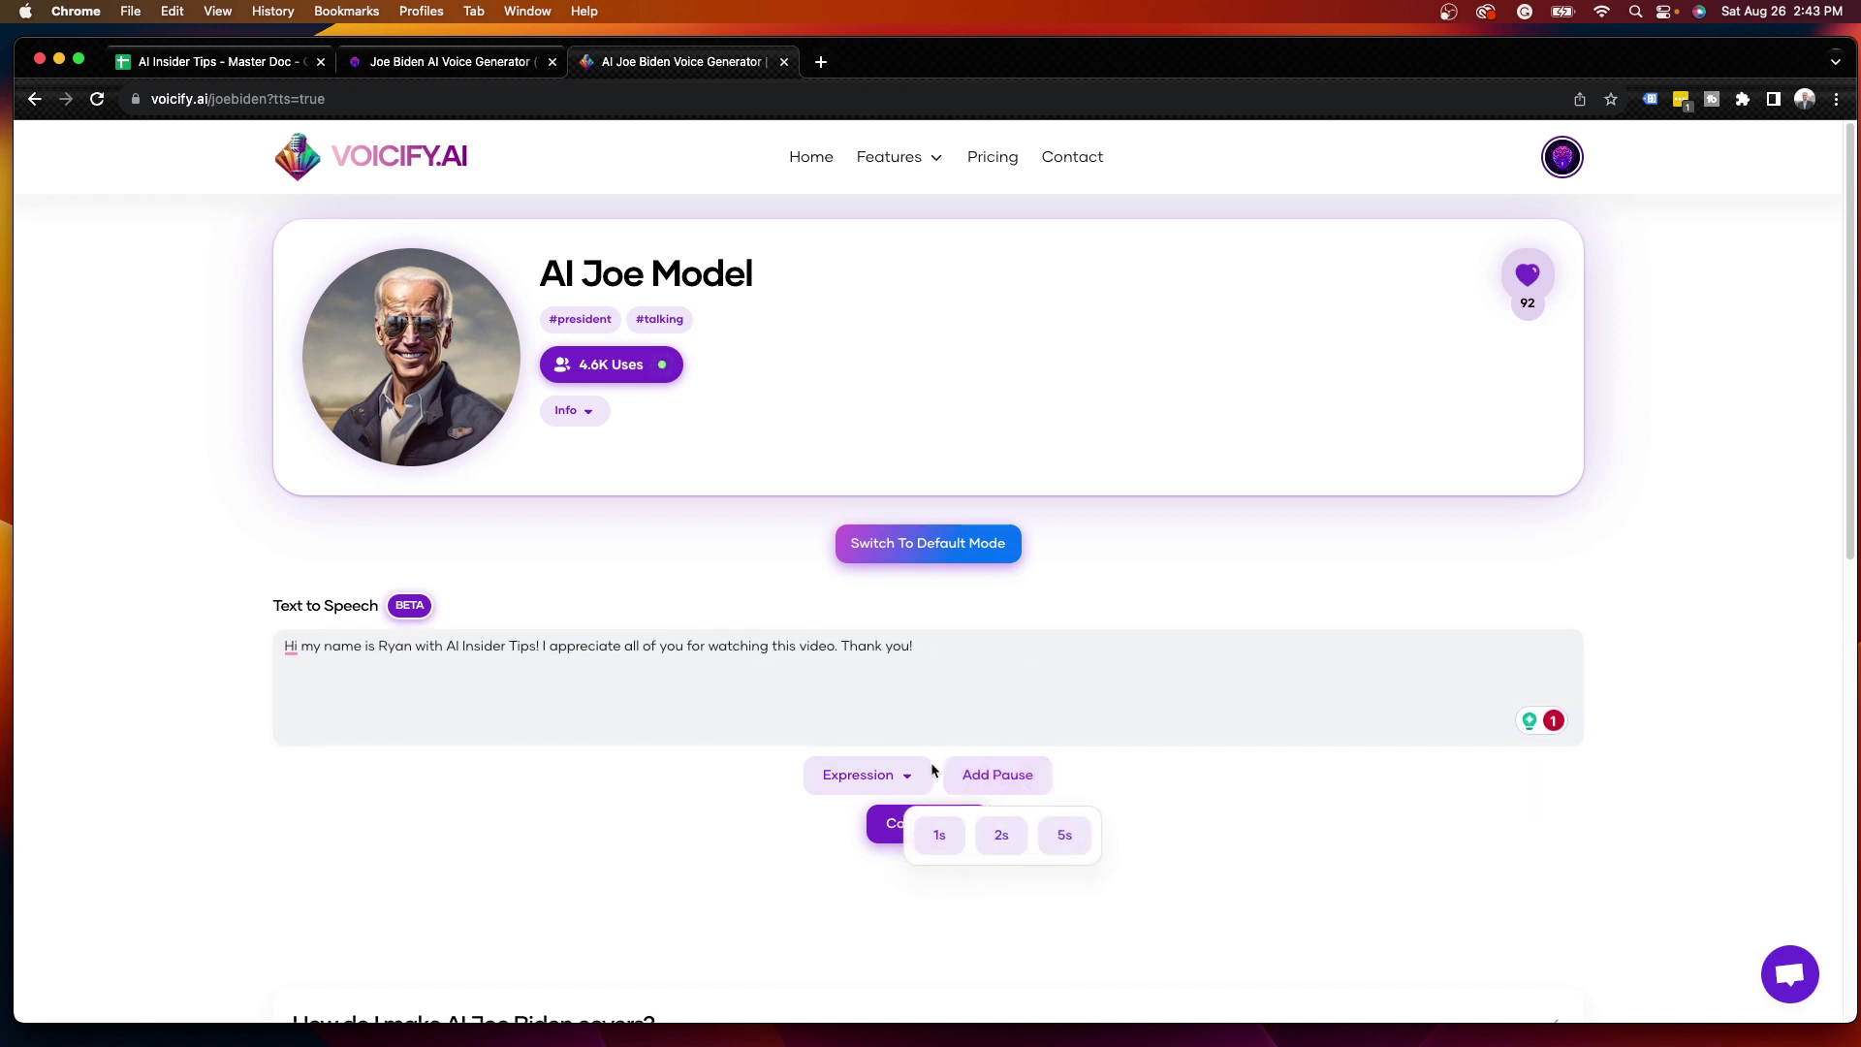
{"action": "left_click", "coordinate": [938, 837]}
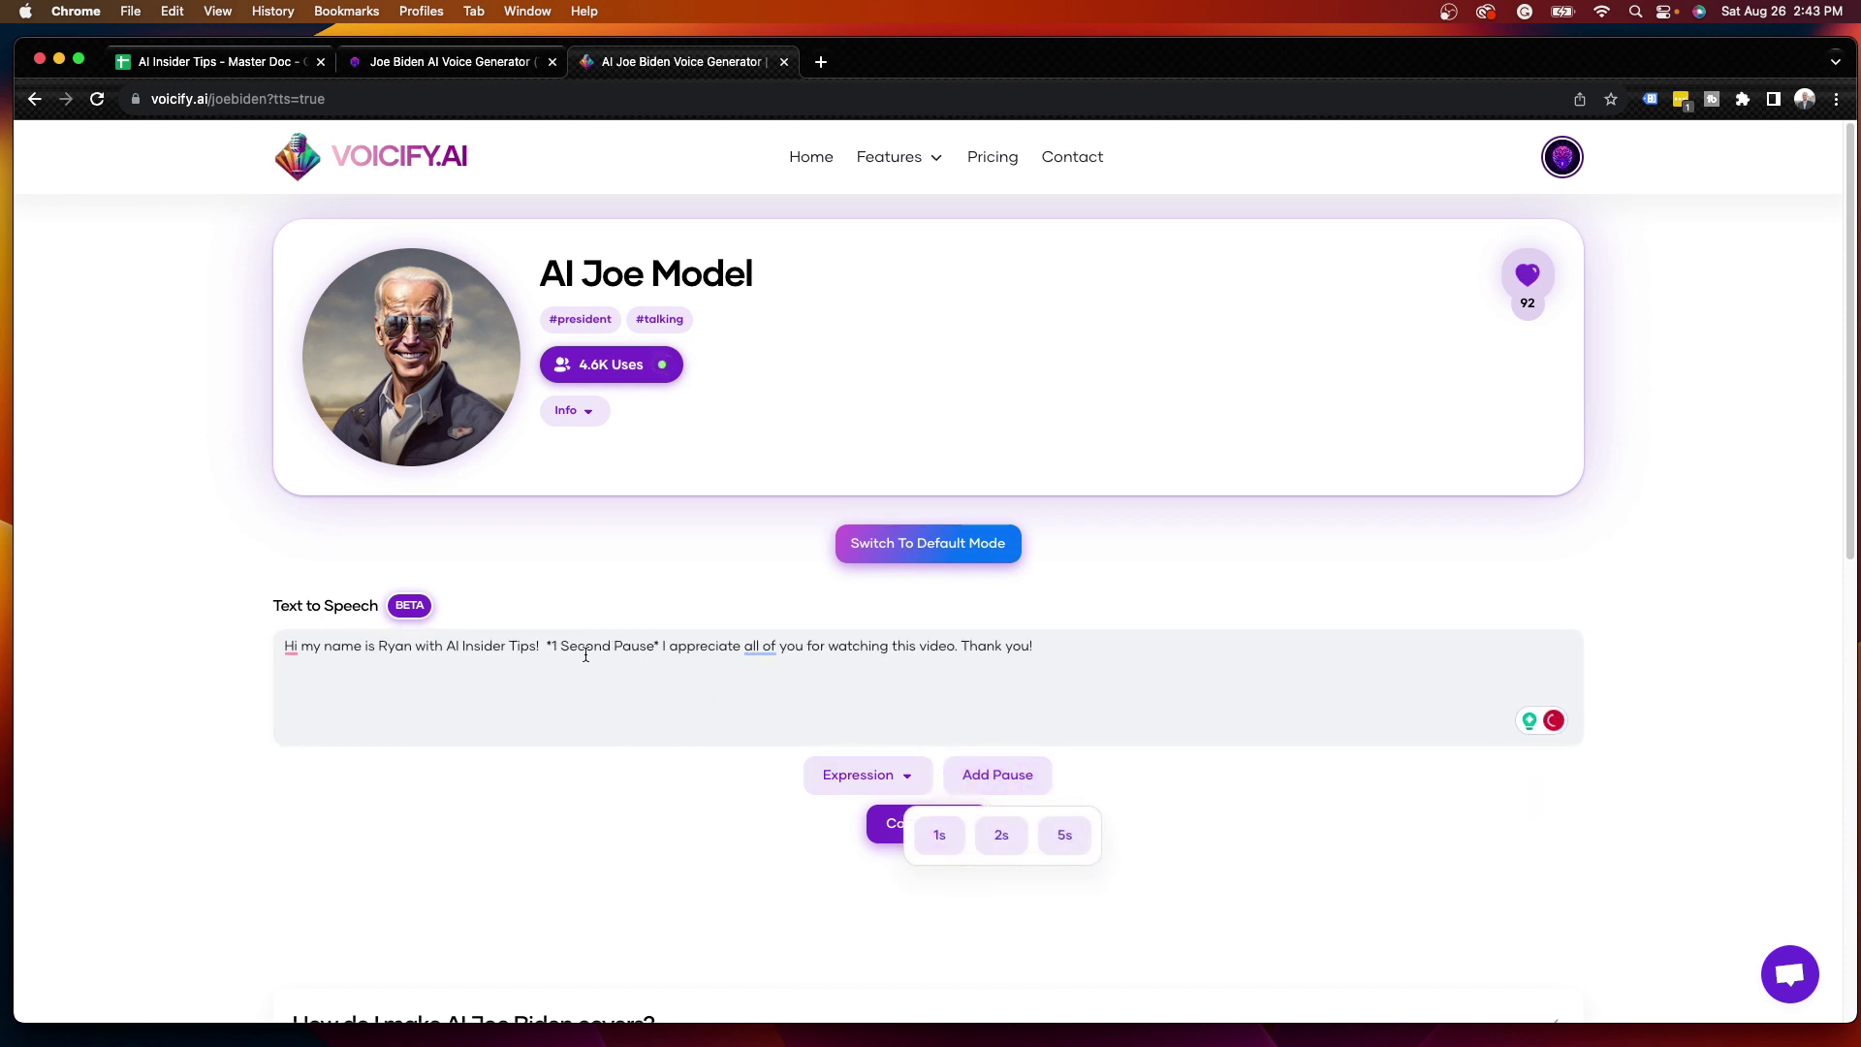
{"action": "left_click", "coordinate": [1130, 761]}
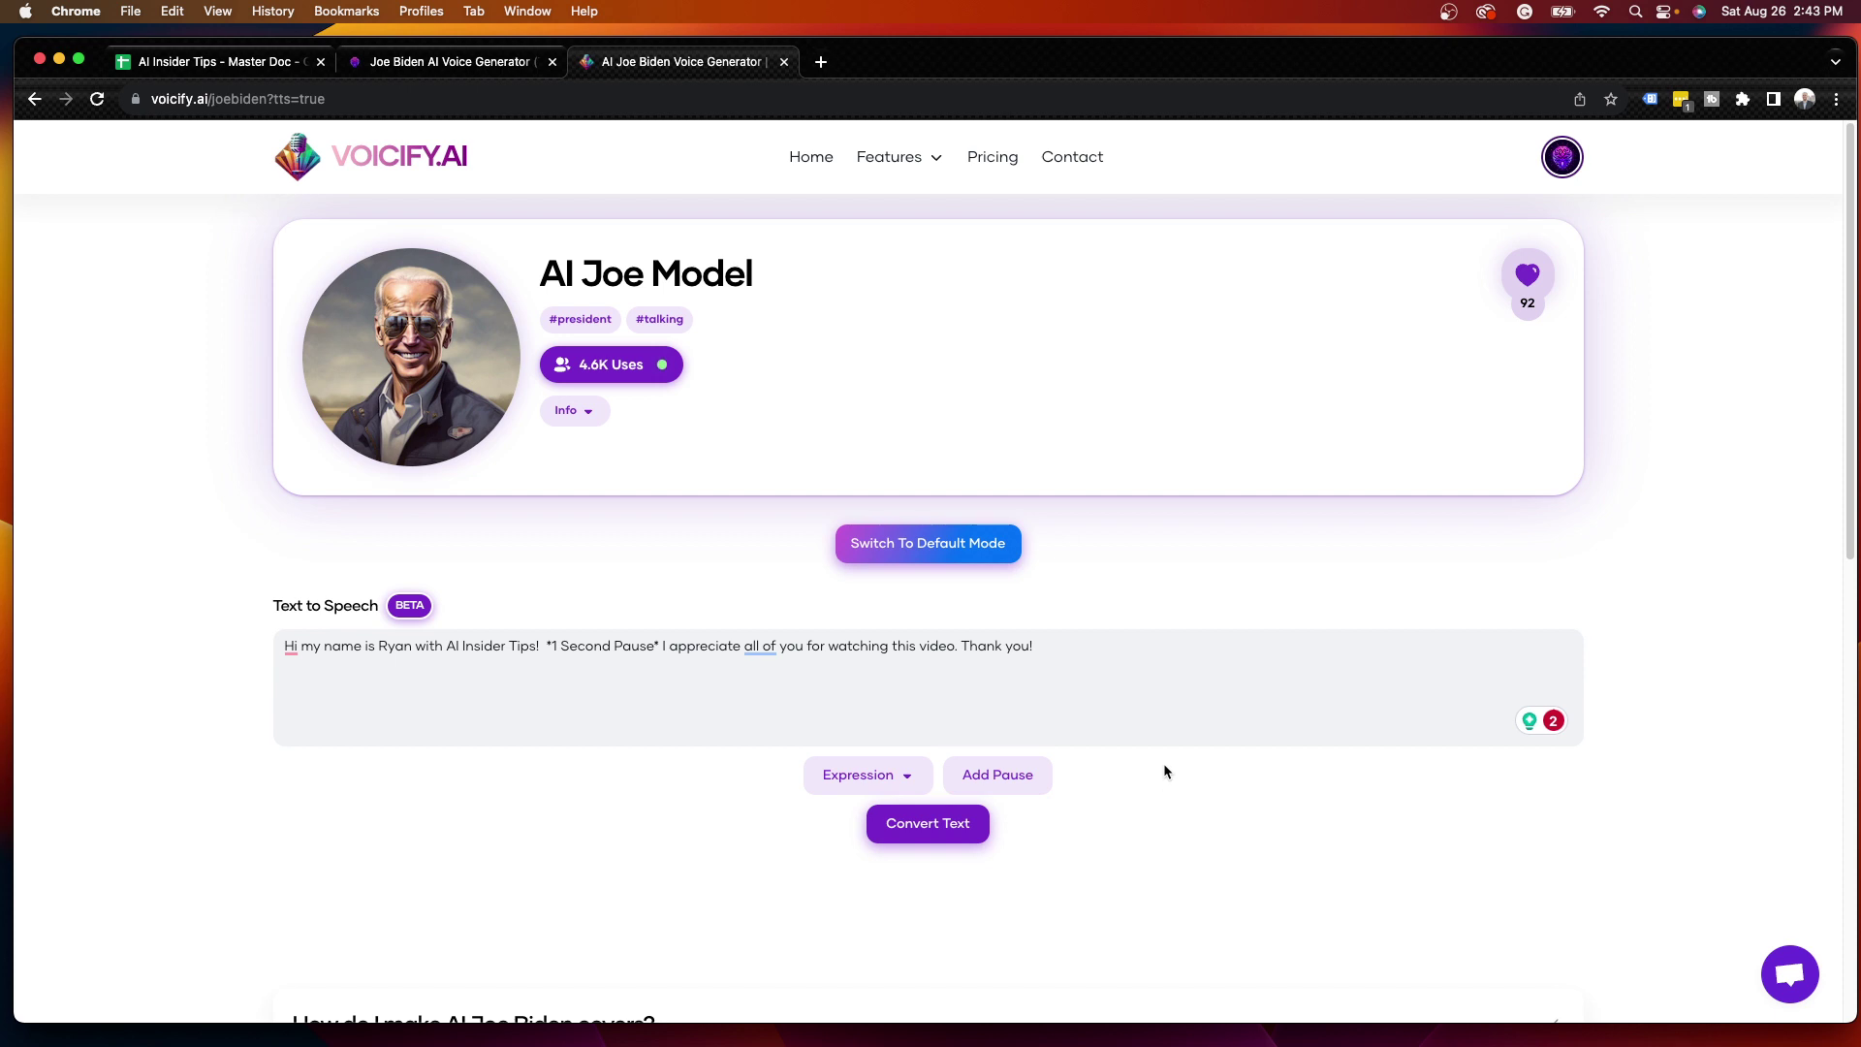
- Agree to the terms, name the conversion 'Joe Biden AI Voice', and submit it
{"action": "left_click", "coordinate": [939, 825]}
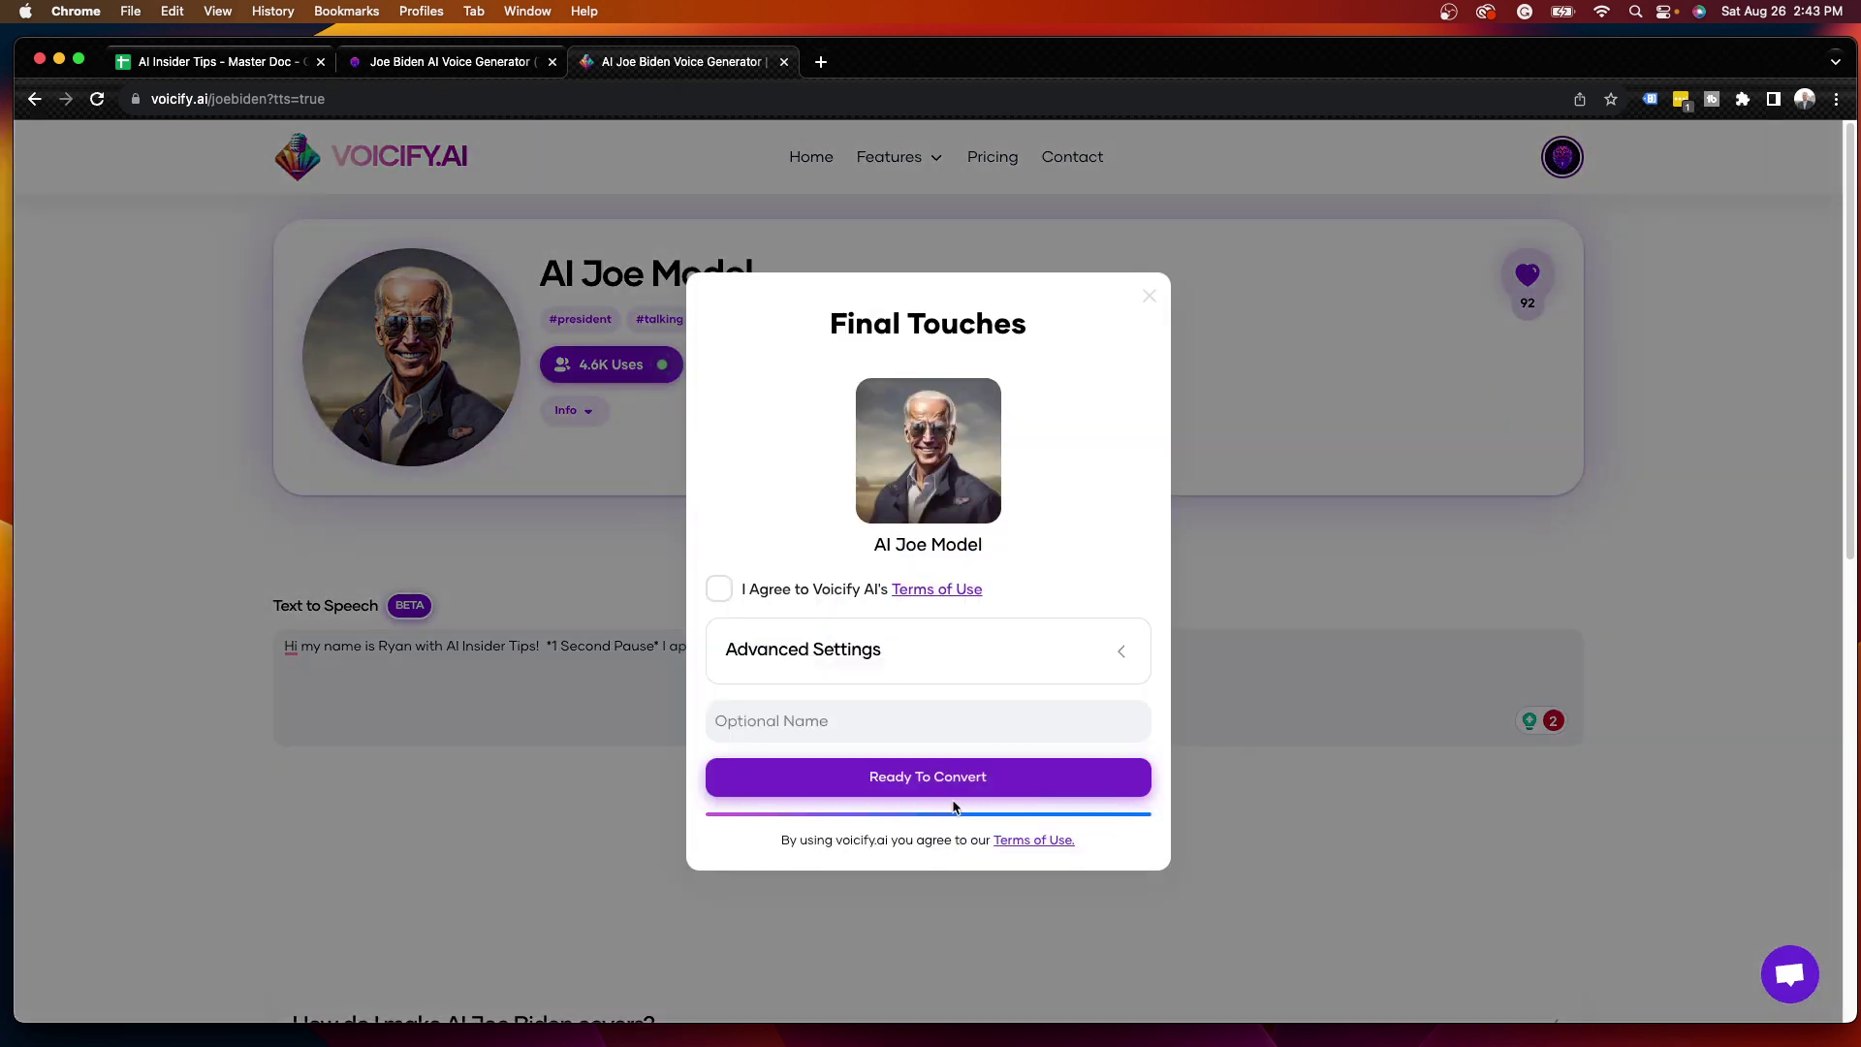
{"action": "left_click", "coordinate": [720, 589]}
{"action": "left_click", "coordinate": [890, 649]}
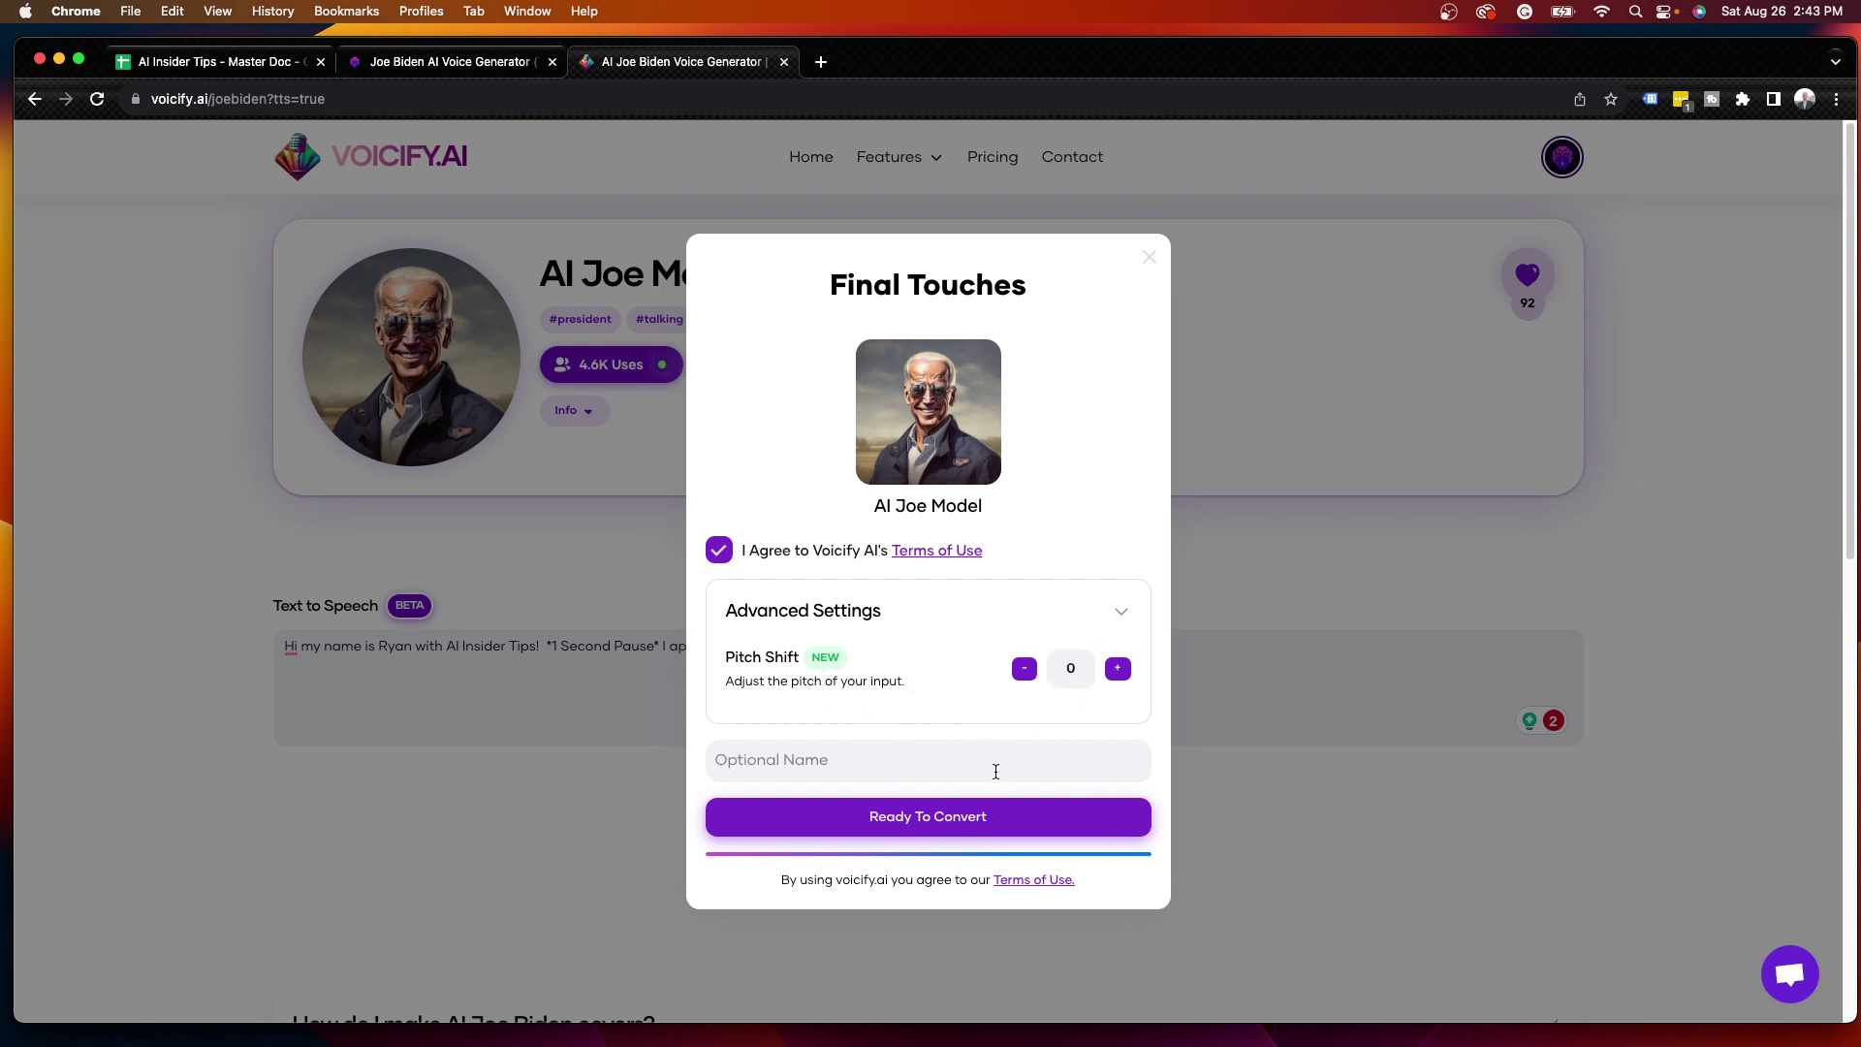
{"action": "left_click", "coordinate": [995, 772]}
{"action": "type", "text": "AI"}
{"action": "key", "text": "BackSpace"}
{"action": "type", "text": "oe Biden AI Voice"}
{"action": "left_click", "coordinate": [1036, 822]}
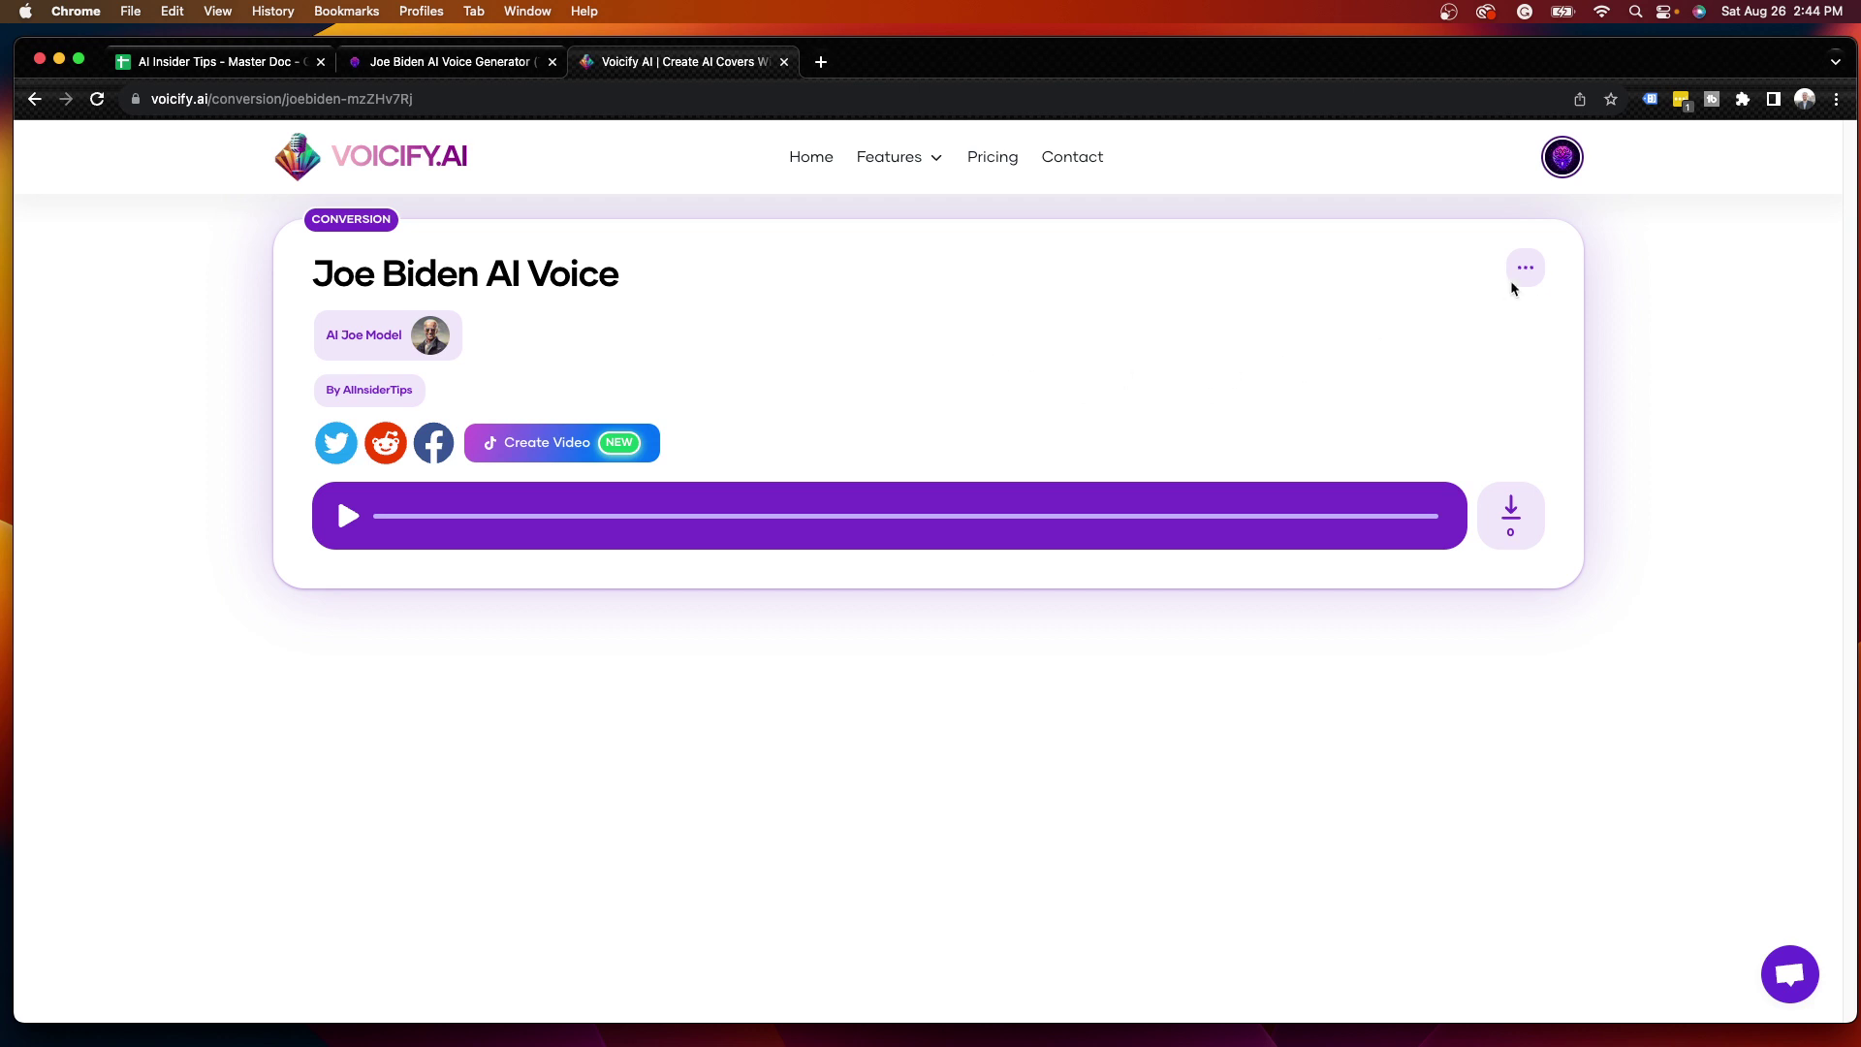
- Play the finished Joe Biden AI Voice audio, then open the AI Models gallery
{"action": "left_click", "coordinate": [1539, 276]}
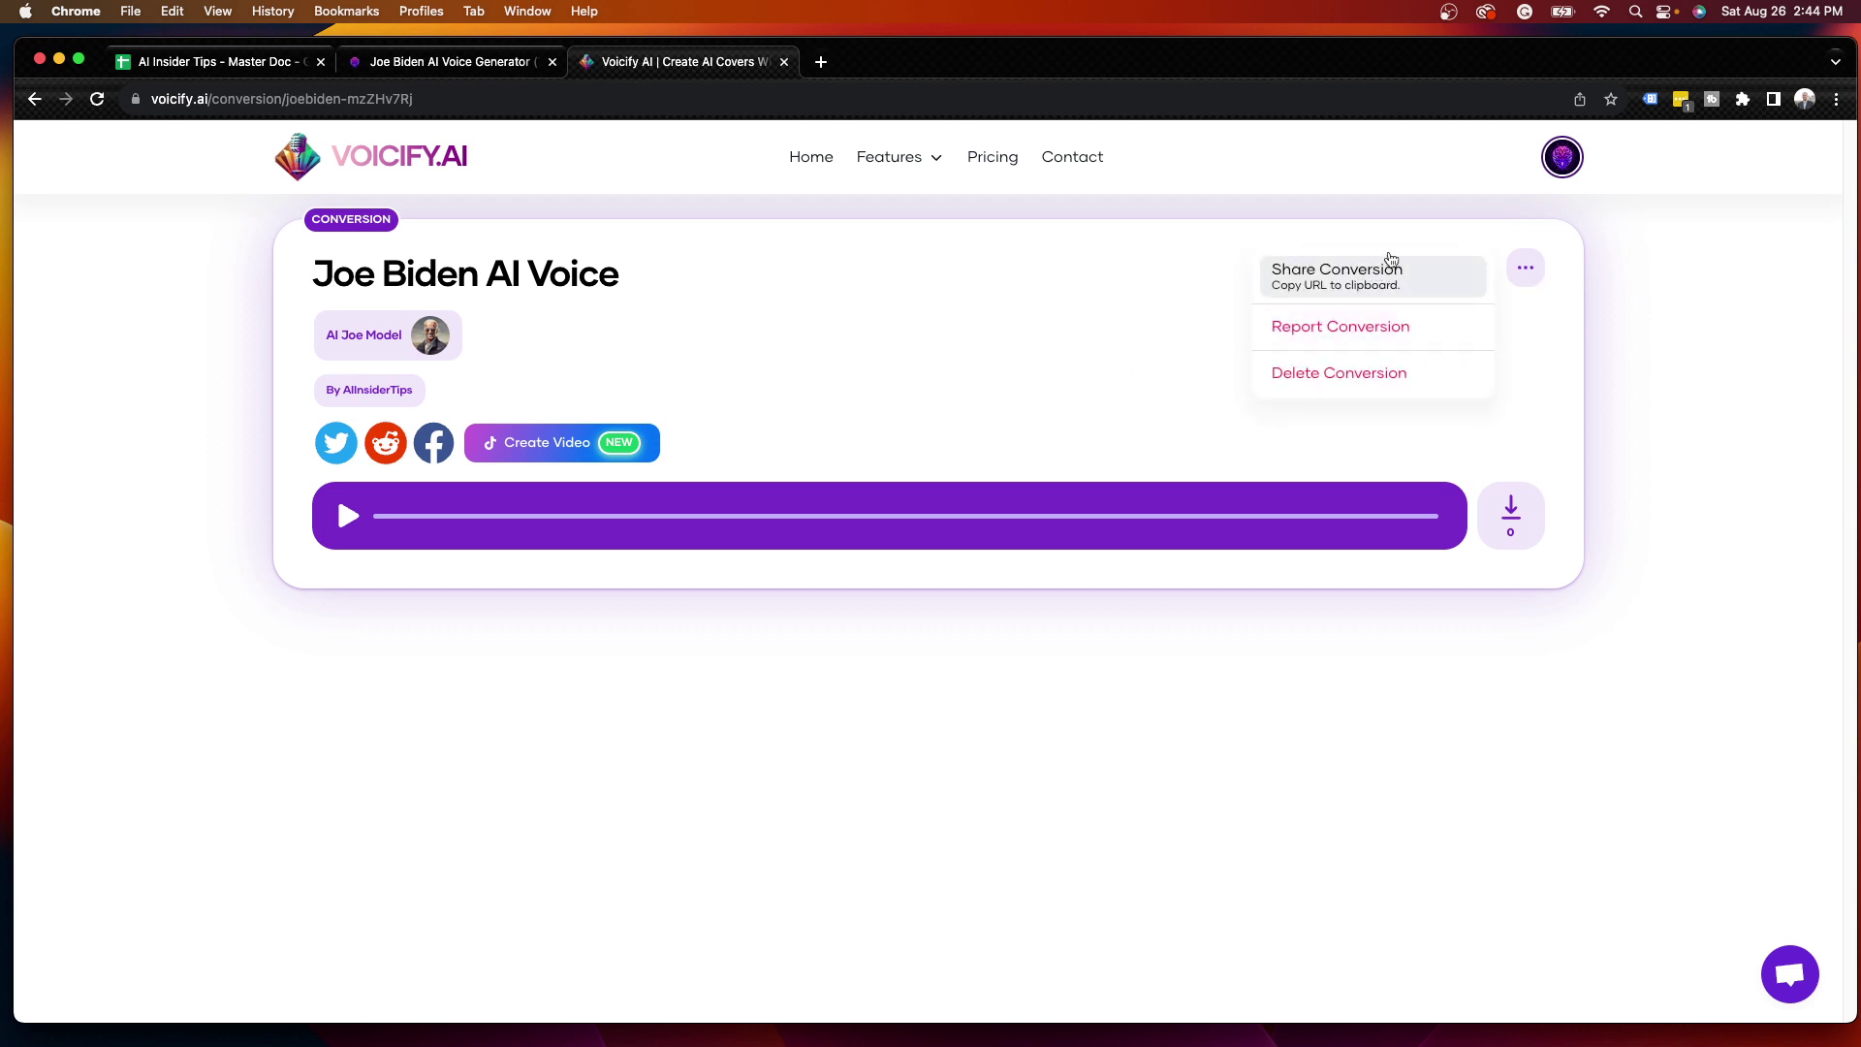
{"action": "left_click", "coordinate": [1070, 275]}
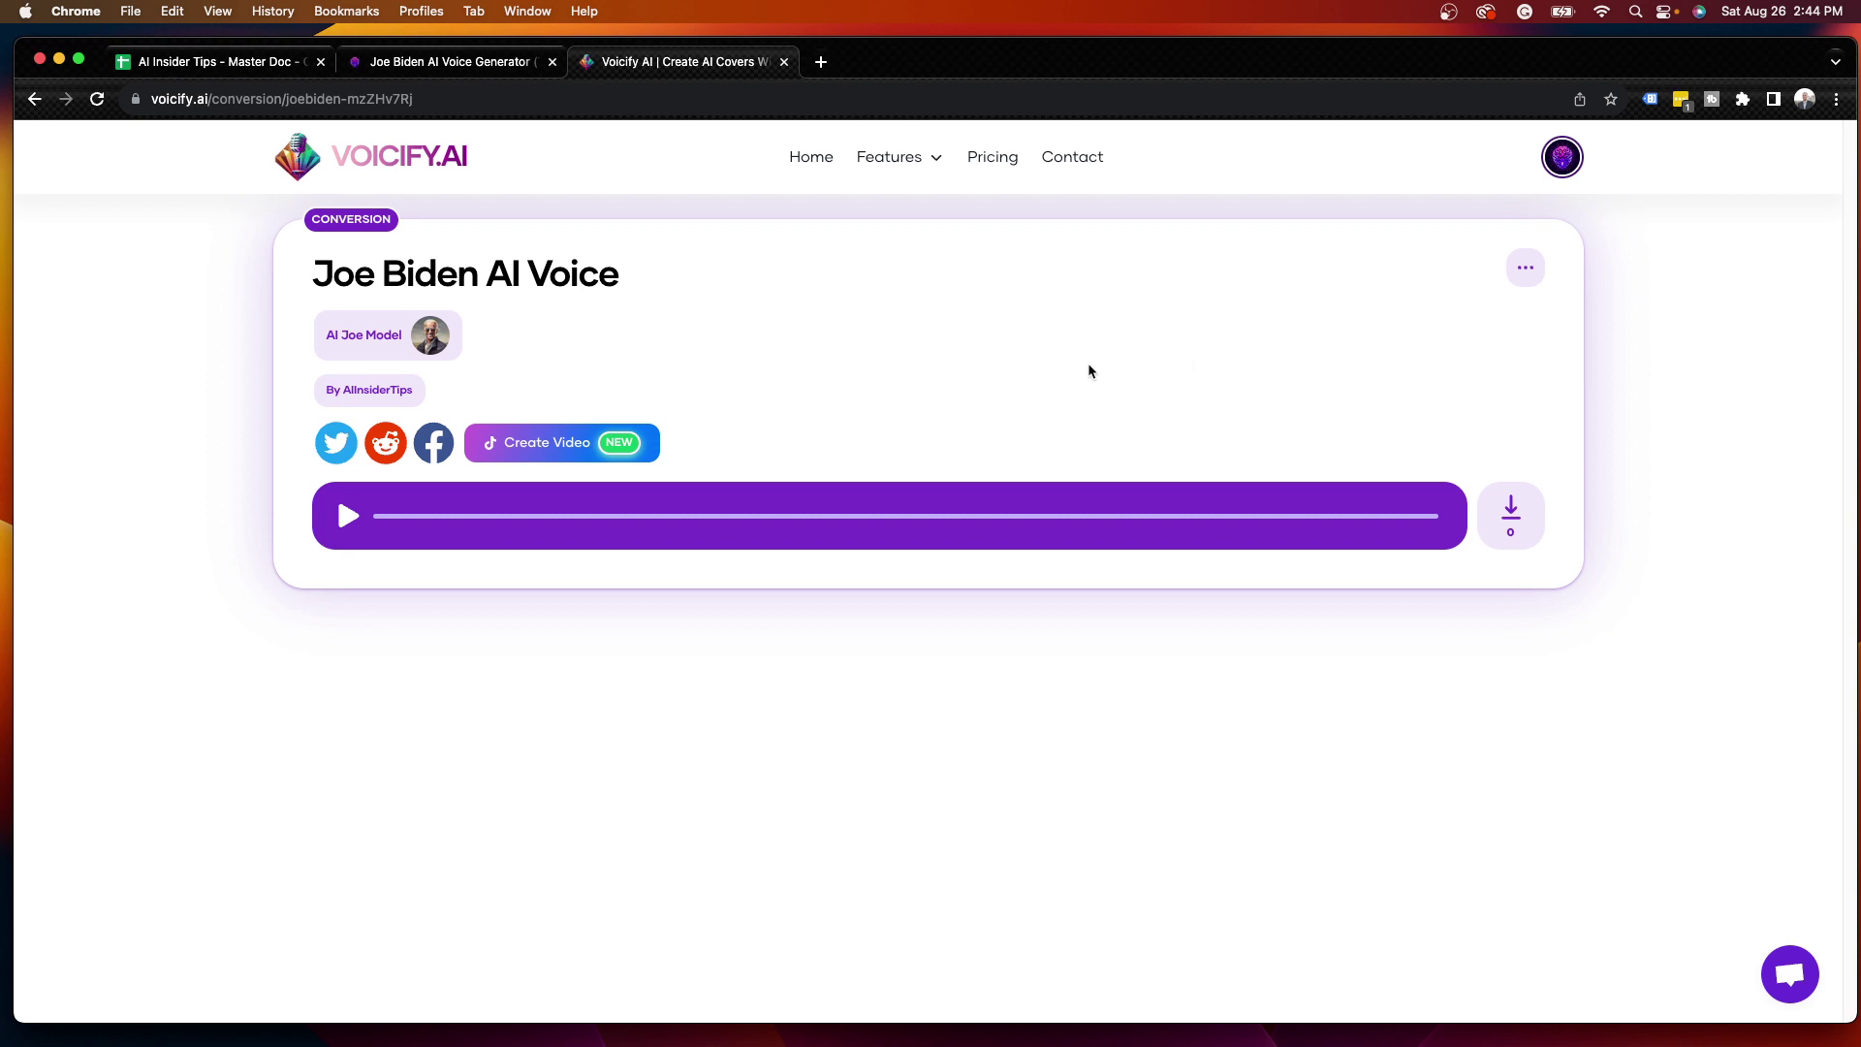
{"action": "left_click", "coordinate": [346, 515]}
{"action": "mouse_move", "coordinate": [897, 187]}
{"action": "left_click", "coordinate": [906, 227]}
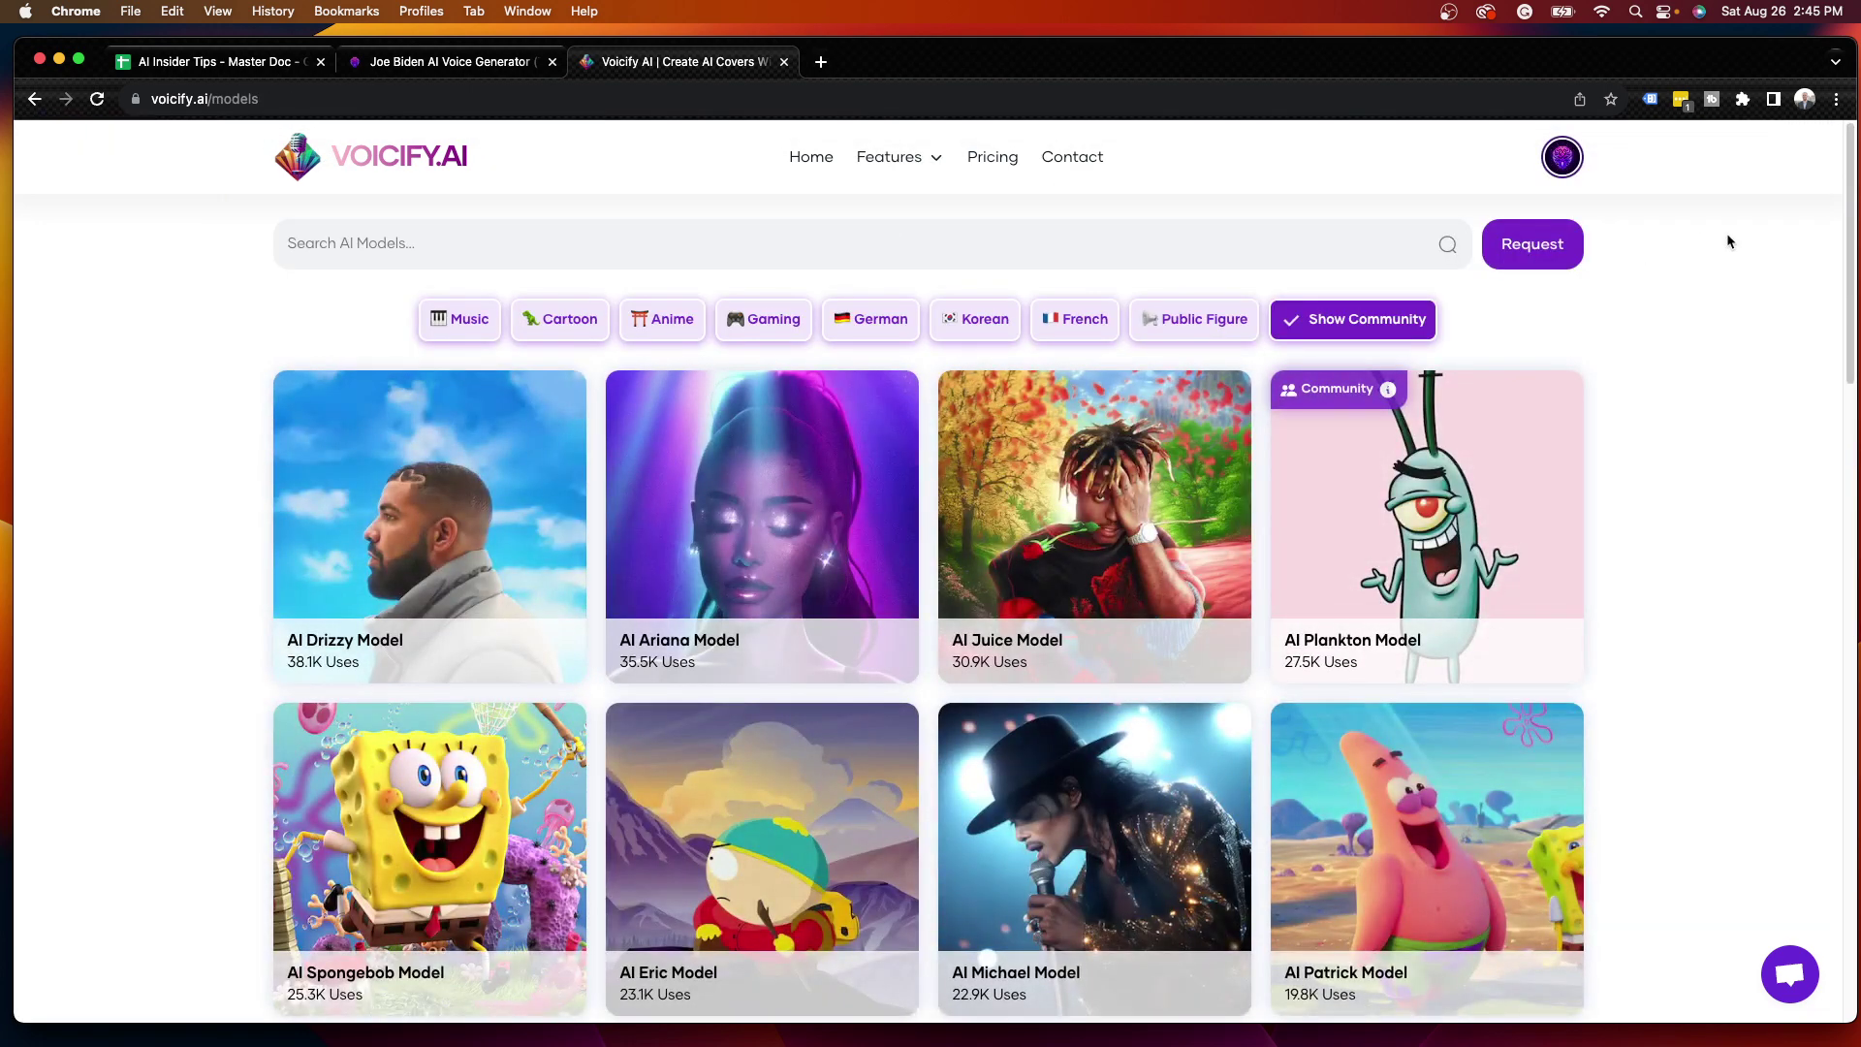
- Return to AI Insider Tips, go to its homepage, and browse the Blog post list
{"action": "key", "text": "ctrl+shift+Tab"}
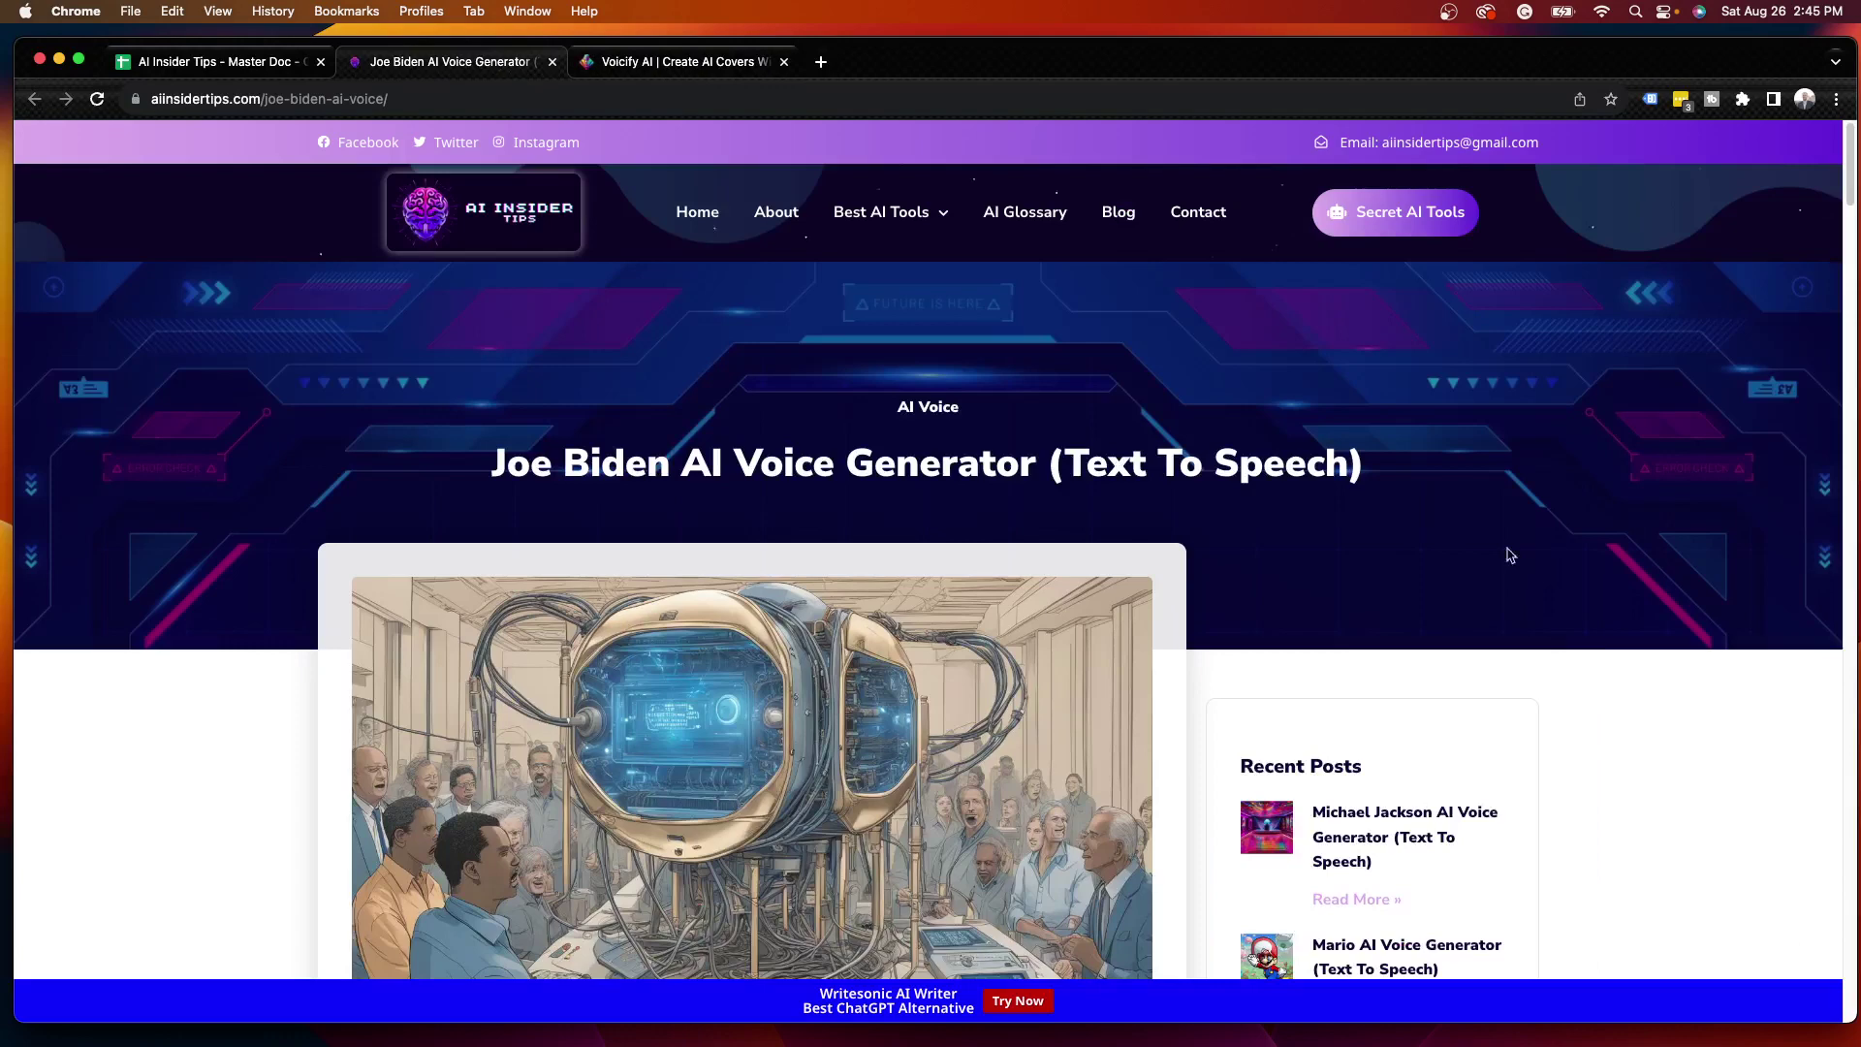
{"action": "left_click", "coordinate": [484, 212]}
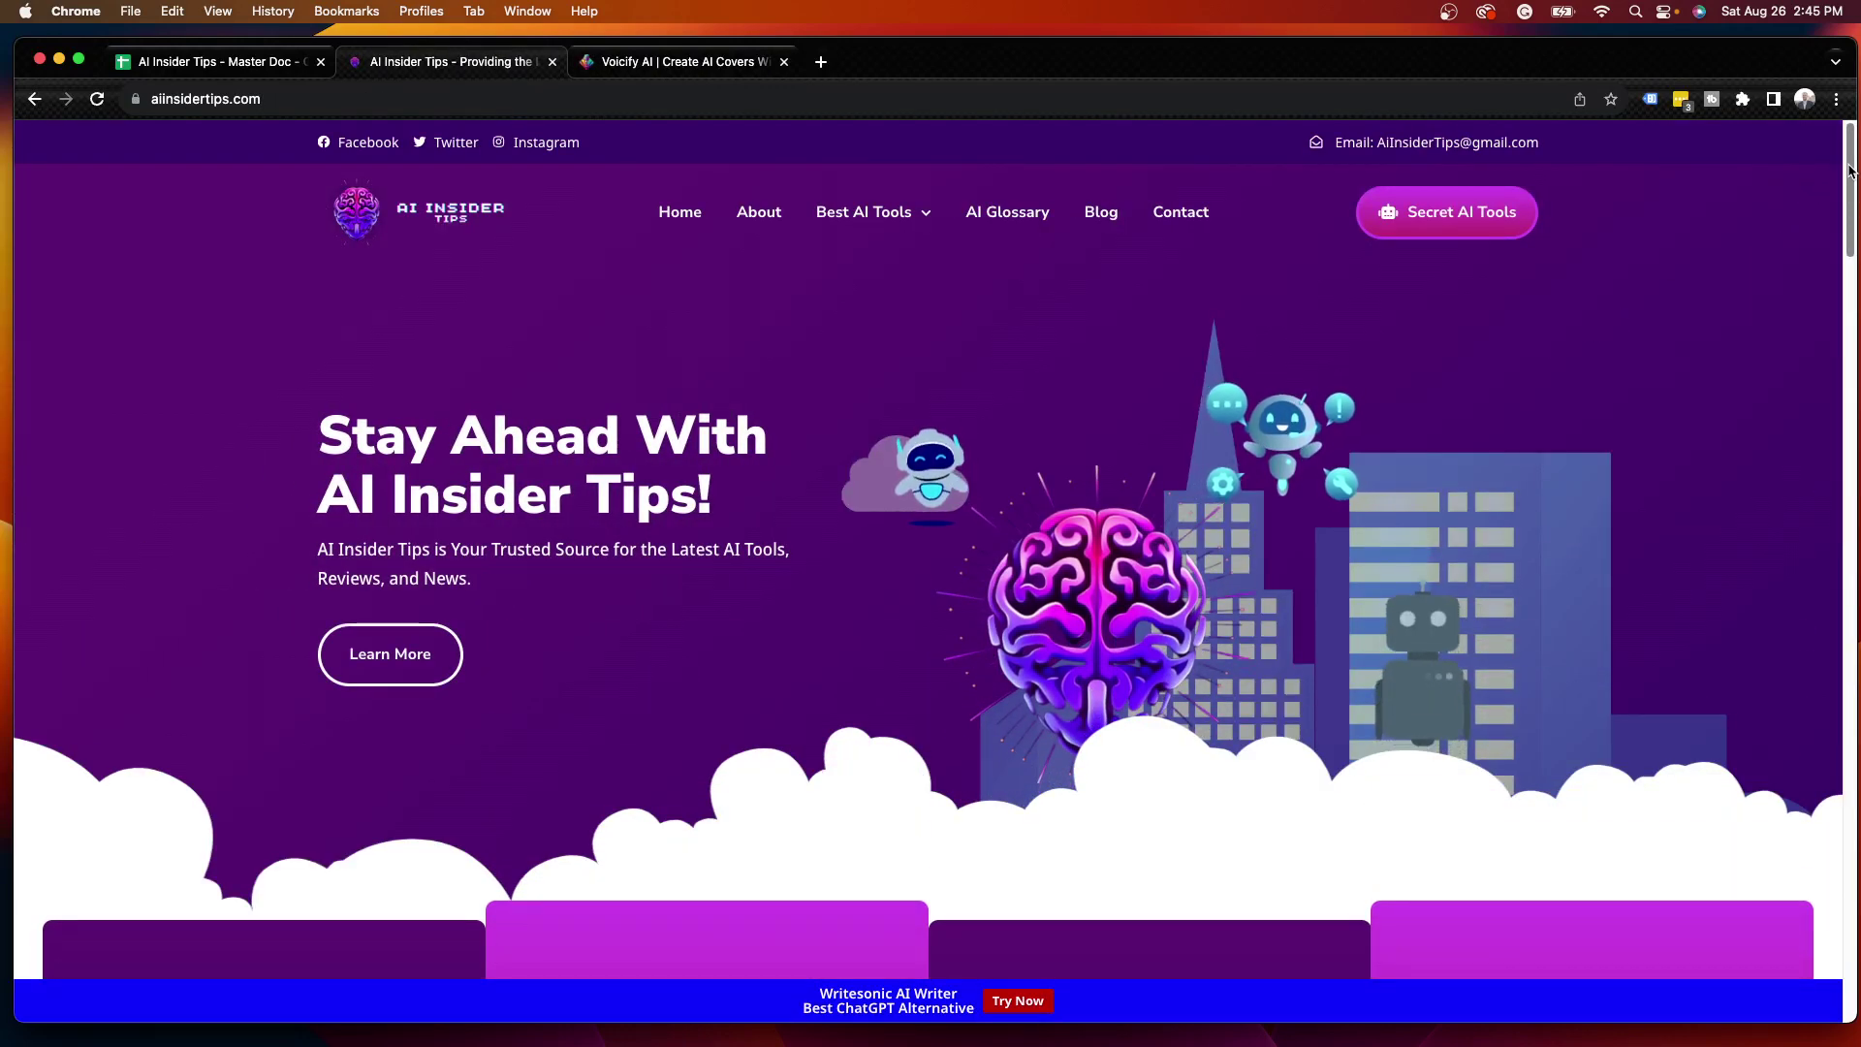
{"action": "scroll", "coordinate": [1848, 179], "scroll_direction": "down", "scroll_amount": 1}
{"action": "scroll", "coordinate": [1848, 179], "scroll_direction": "down", "scroll_amount": 6}
{"action": "scroll", "coordinate": [1839, 278], "scroll_direction": "up", "scroll_amount": 7}
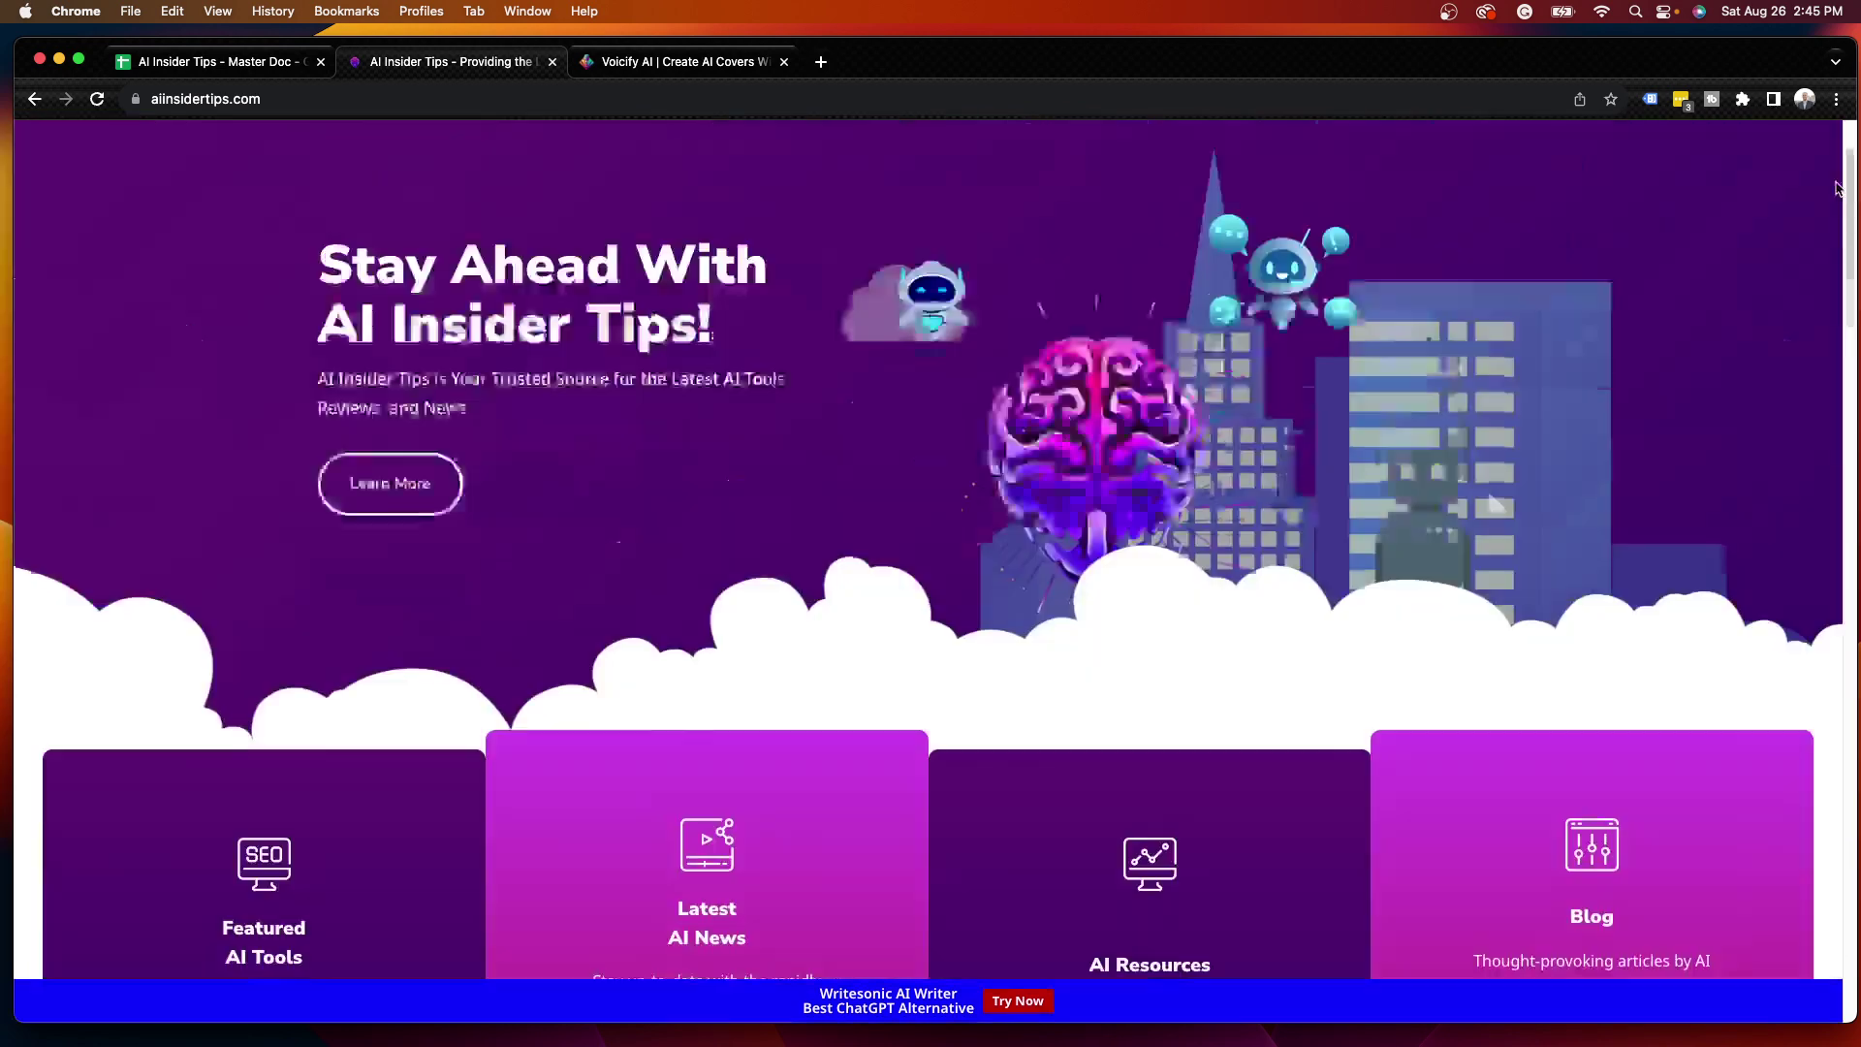
{"action": "left_click", "coordinate": [1101, 214]}
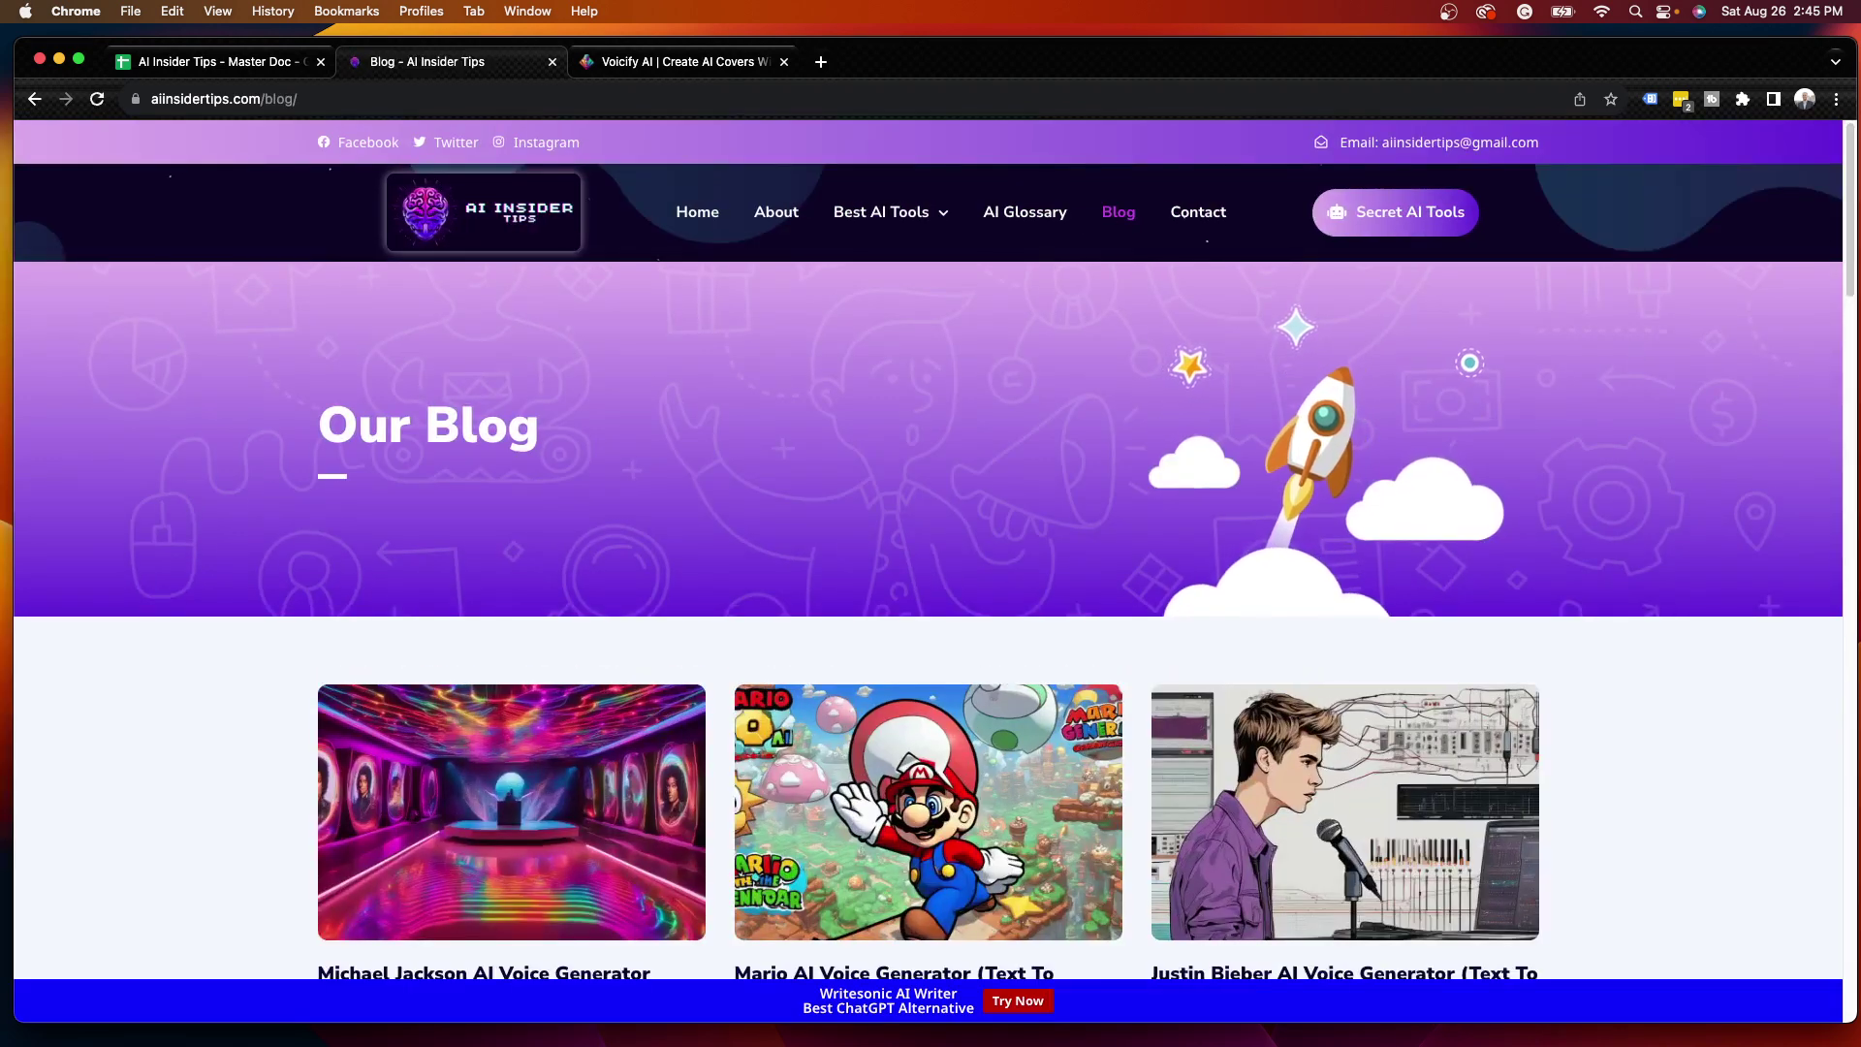
{"action": "scroll", "coordinate": [1834, 289], "scroll_direction": "down", "scroll_amount": 5}
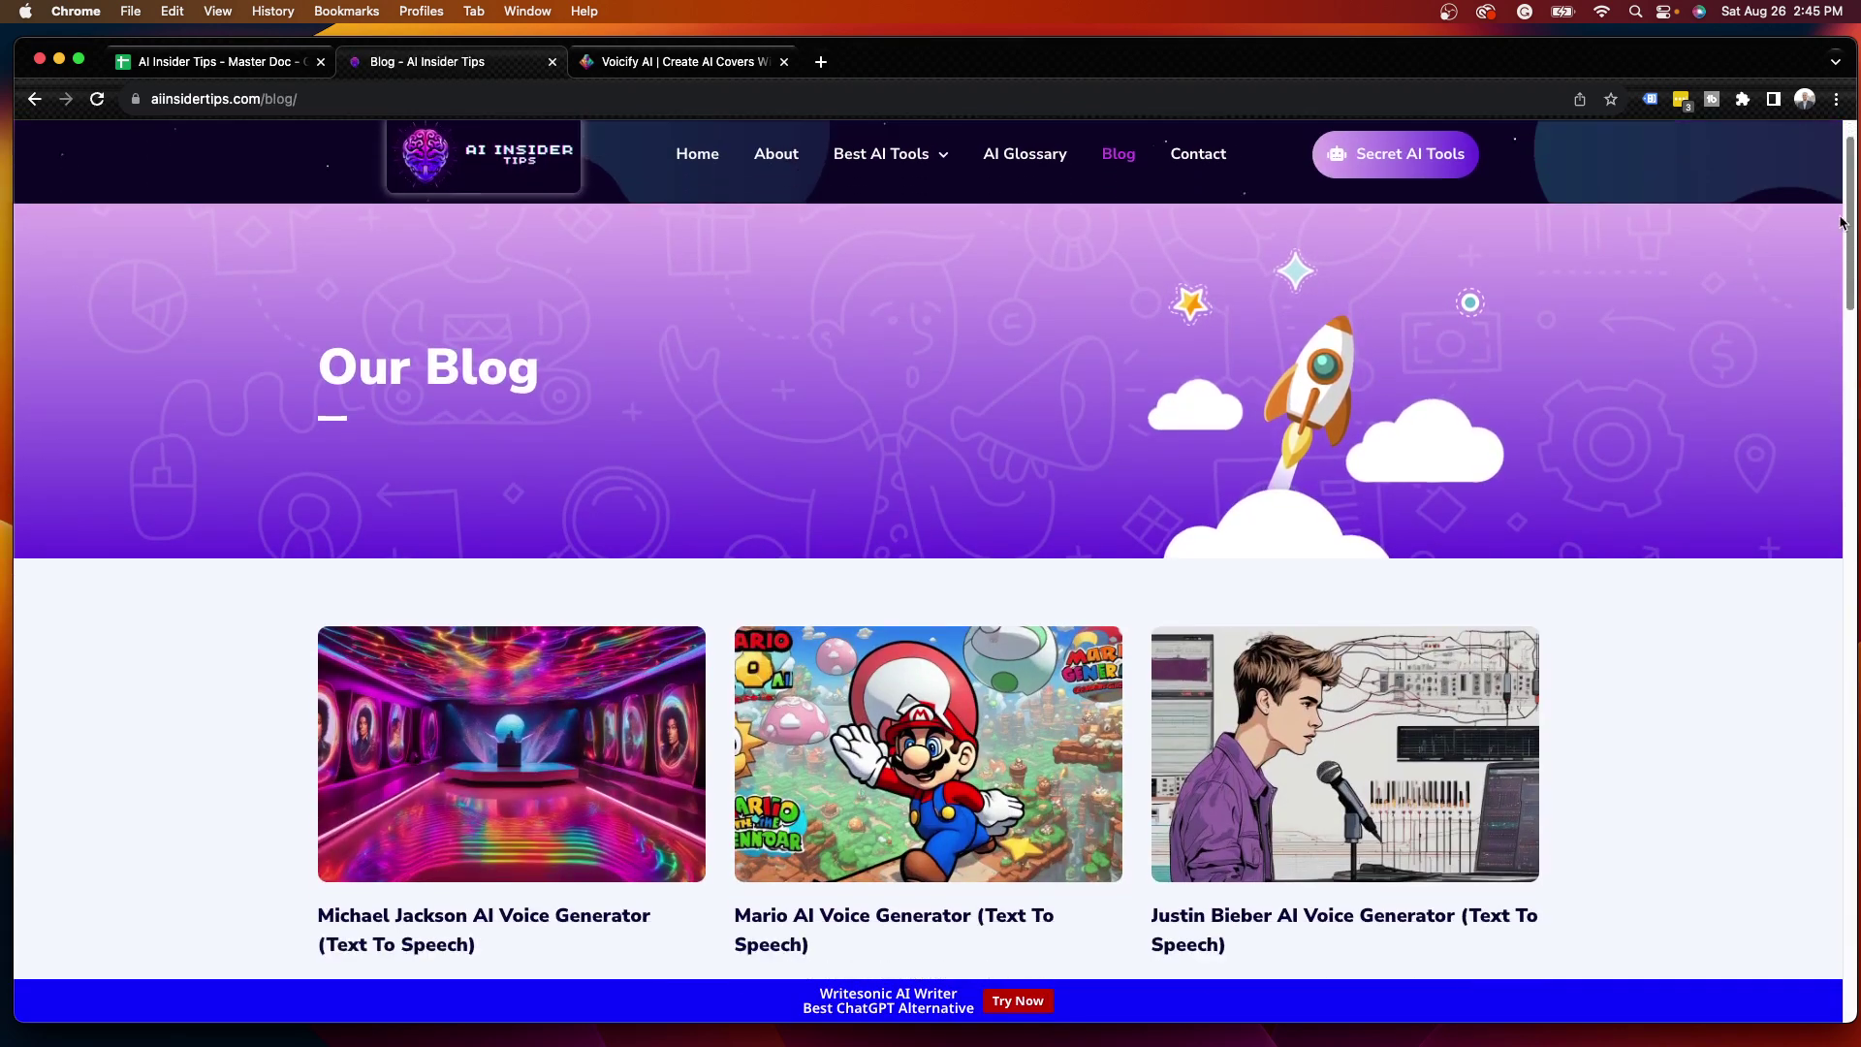
{"action": "scroll", "coordinate": [1835, 289], "scroll_direction": "down", "scroll_amount": 4}
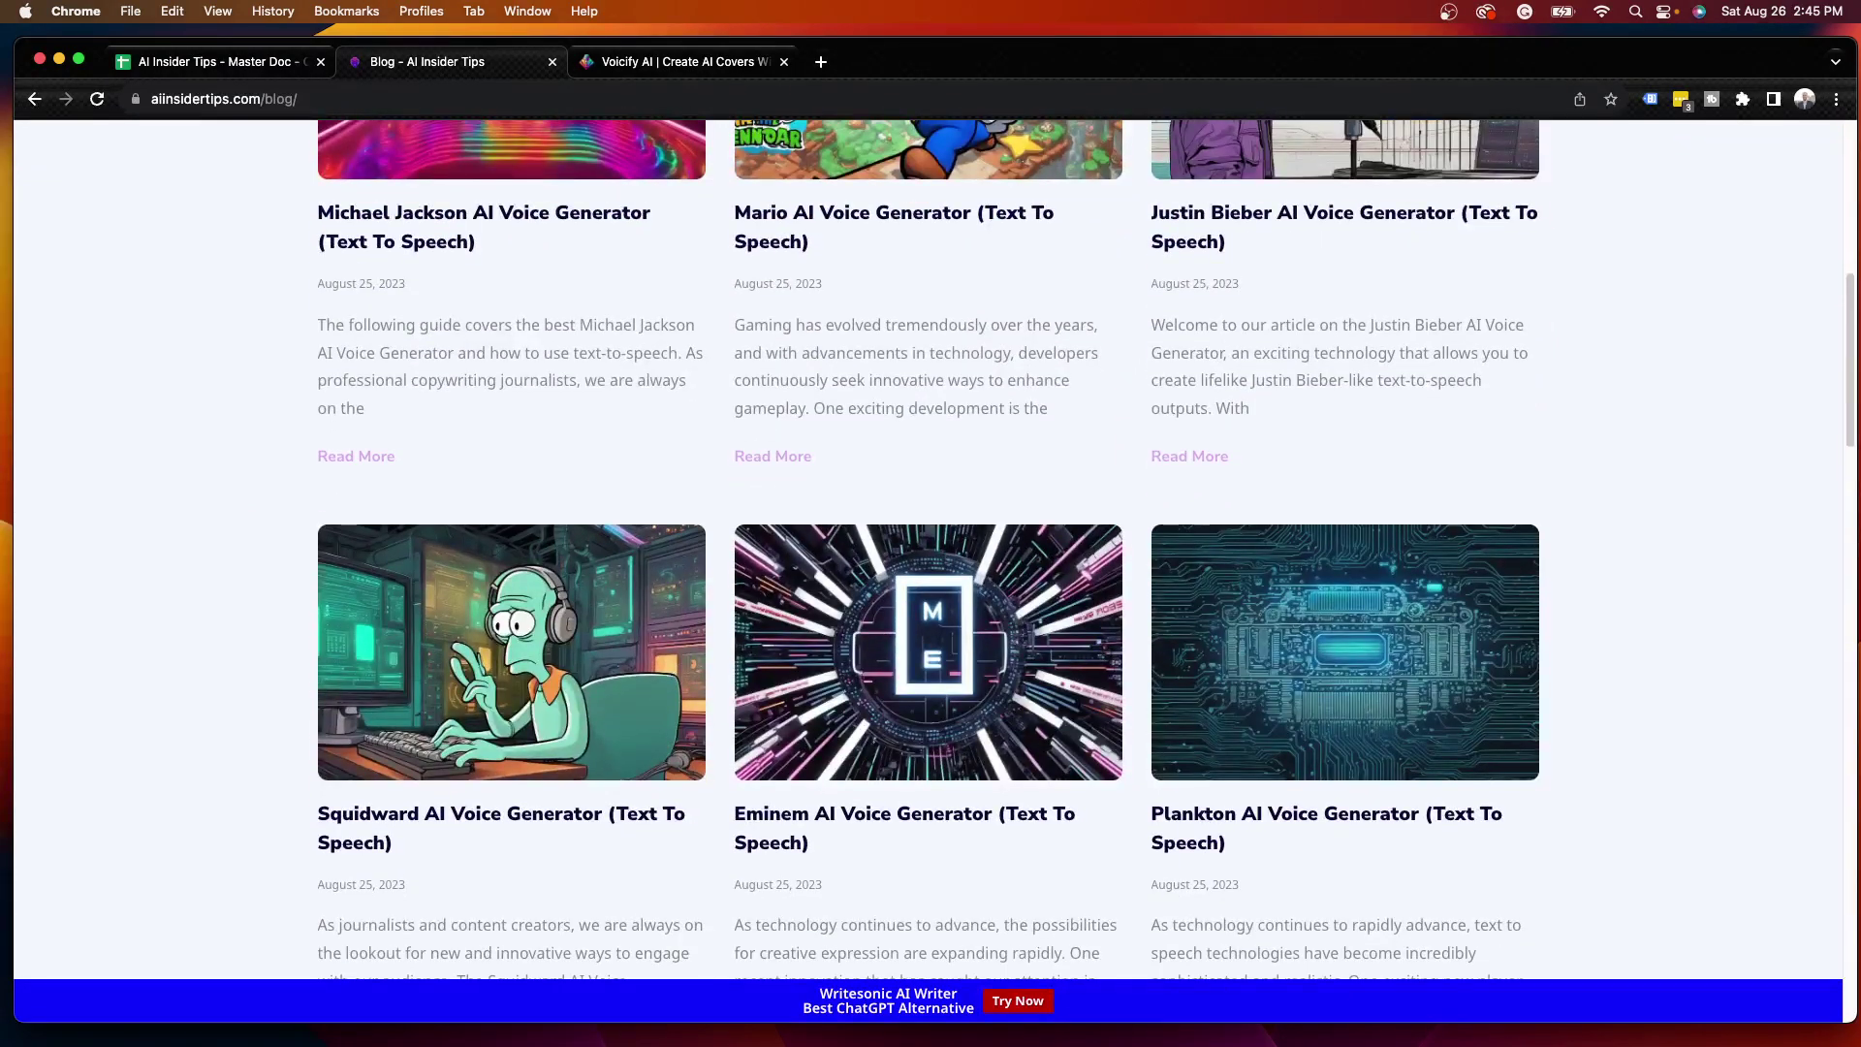